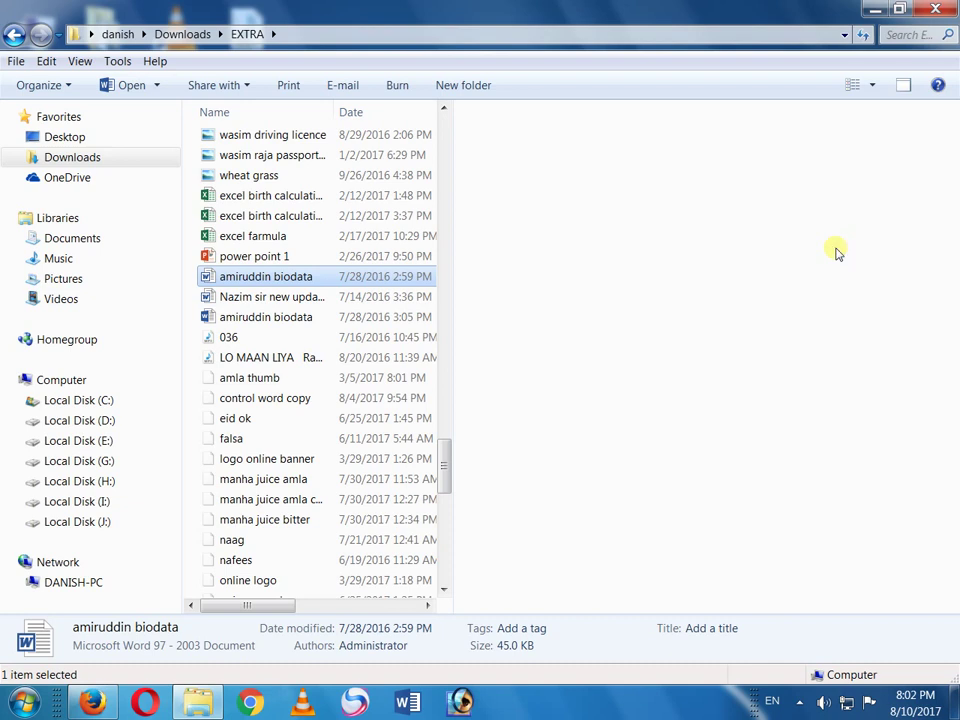
- Examine the selected Word résumé in the preview pane
{"action": "scroll", "coordinate": [814, 300], "scroll_direction": "down", "scroll_amount": 1}
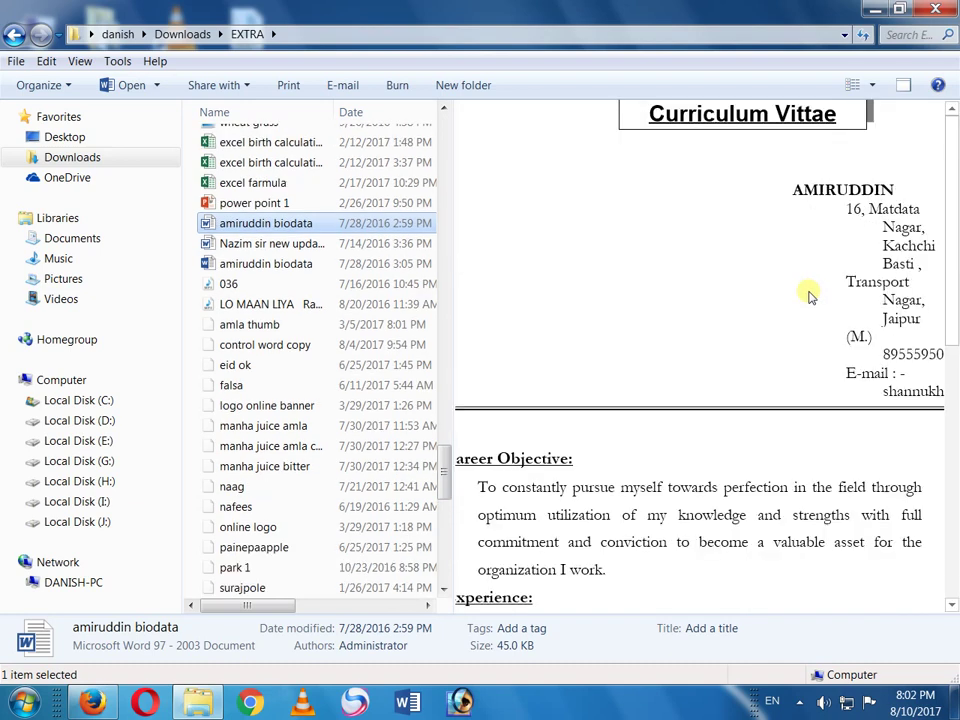
{"action": "scroll", "coordinate": [810, 295], "scroll_direction": "up", "scroll_amount": 7}
{"action": "scroll", "coordinate": [810, 295], "scroll_direction": "down", "scroll_amount": 7}
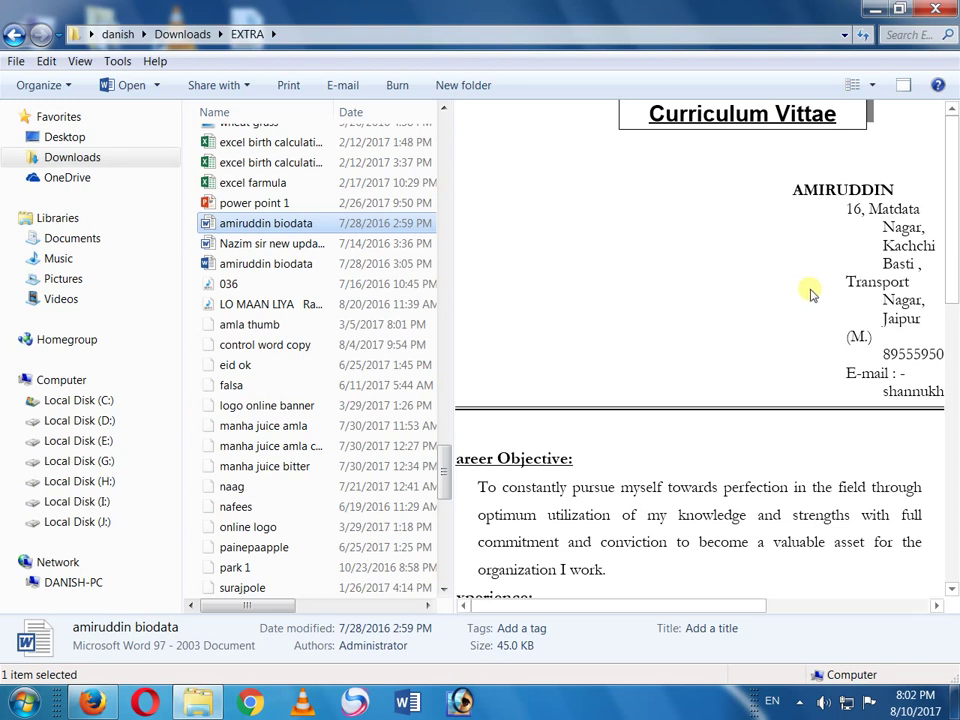
- Preview the Bhamashah e-card PDF dated 2/13/2017 from the EXTRA folder
{"action": "scroll", "coordinate": [322, 341], "scroll_direction": "up", "scroll_amount": 15}
{"action": "scroll", "coordinate": [325, 343], "scroll_direction": "up", "scroll_amount": 5}
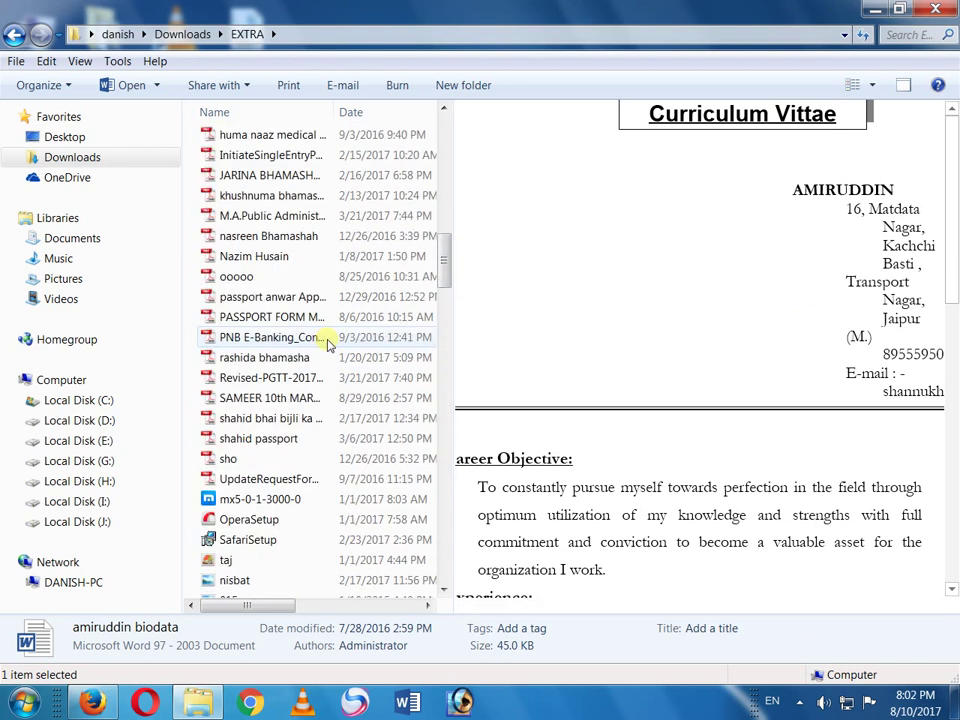
{"action": "left_click", "coordinate": [307, 199]}
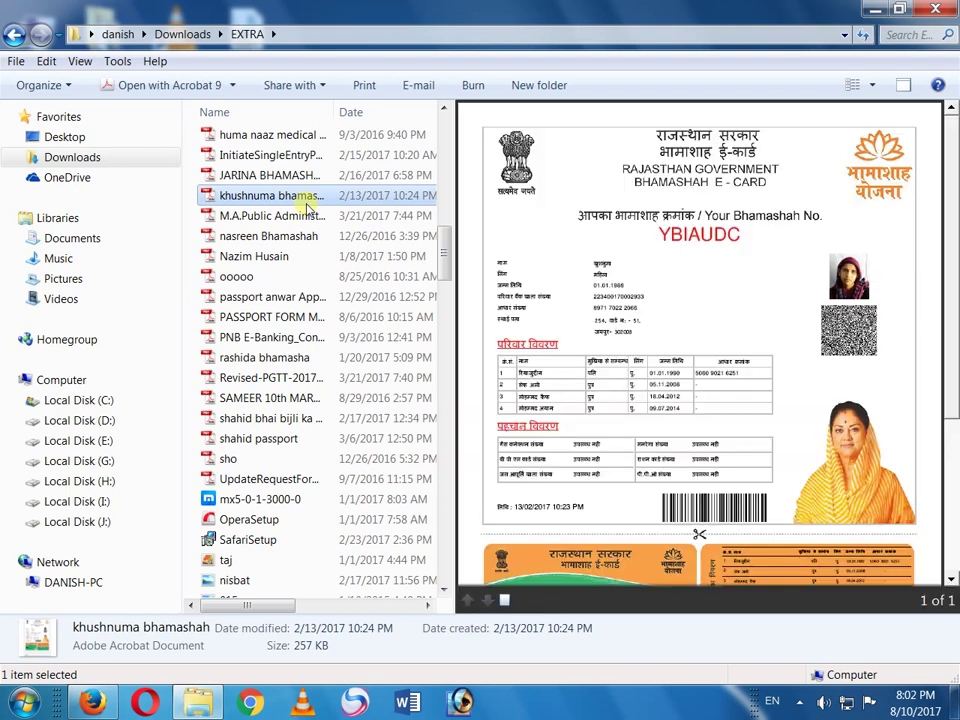
{"action": "left_click_drag", "start_coordinate": [955, 287], "coordinate": [955, 200]}
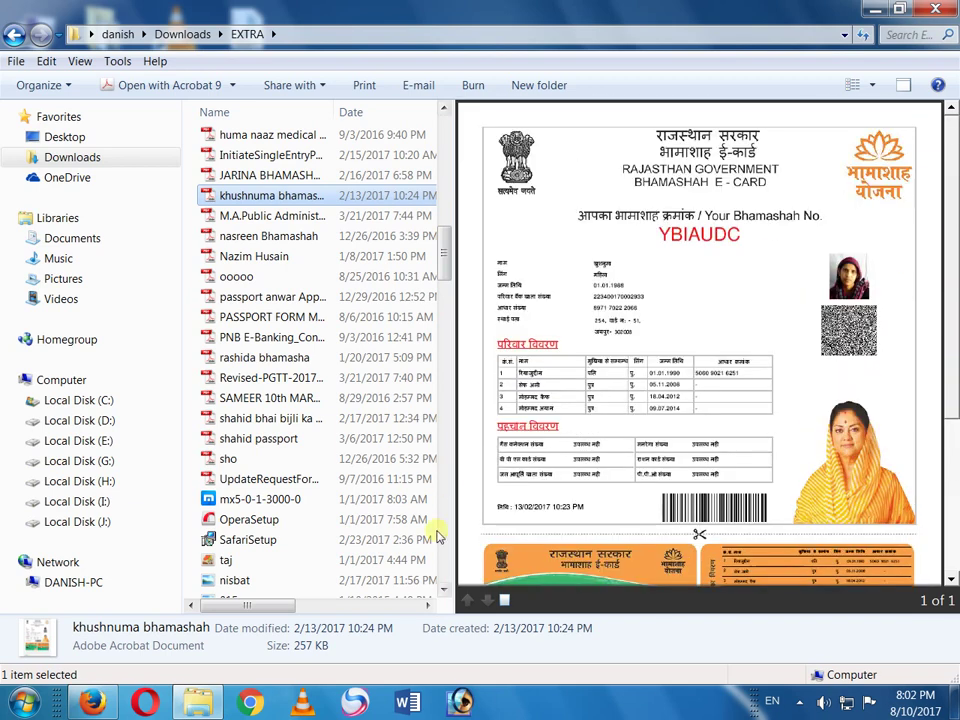
- Preview the PNG files khoya paya_01 and image from the EXTRA folder
{"action": "scroll", "coordinate": [306, 369], "scroll_direction": "up", "scroll_amount": 10}
{"action": "scroll", "coordinate": [308, 375], "scroll_direction": "down", "scroll_amount": 15}
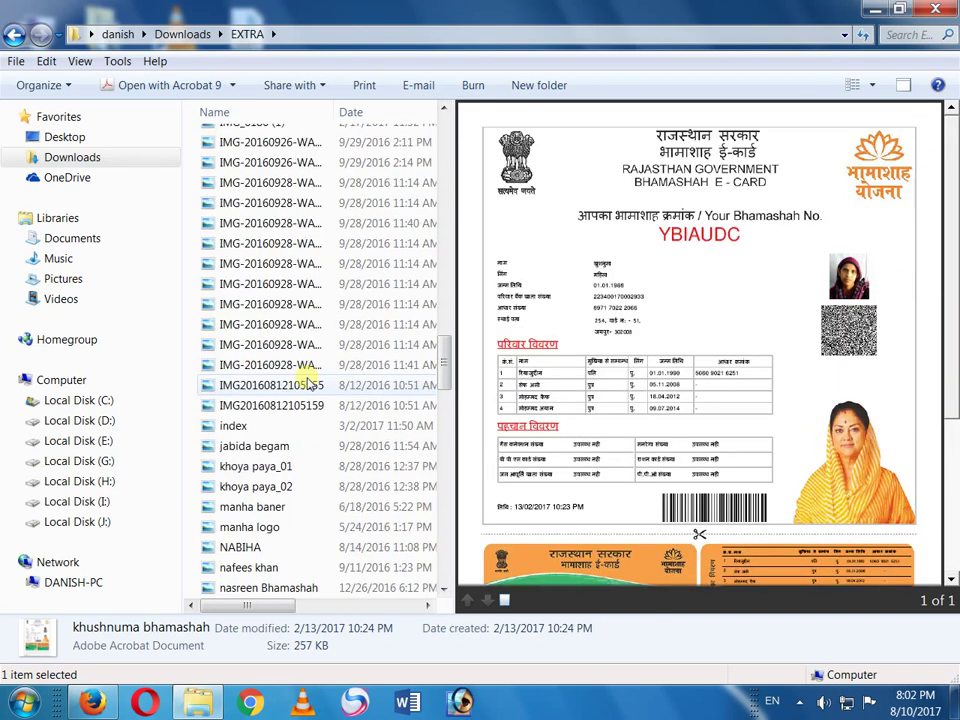
{"action": "scroll", "coordinate": [312, 383], "scroll_direction": "down", "scroll_amount": 11}
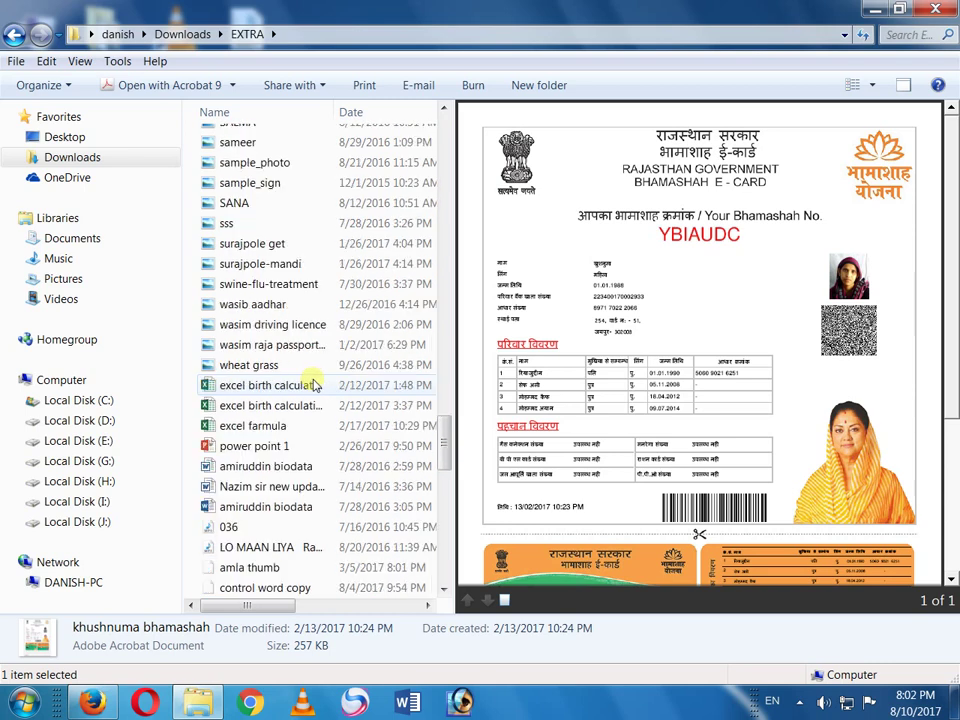
{"action": "scroll", "coordinate": [313, 385], "scroll_direction": "down", "scroll_amount": 9}
{"action": "scroll", "coordinate": [315, 383], "scroll_direction": "down", "scroll_amount": 3}
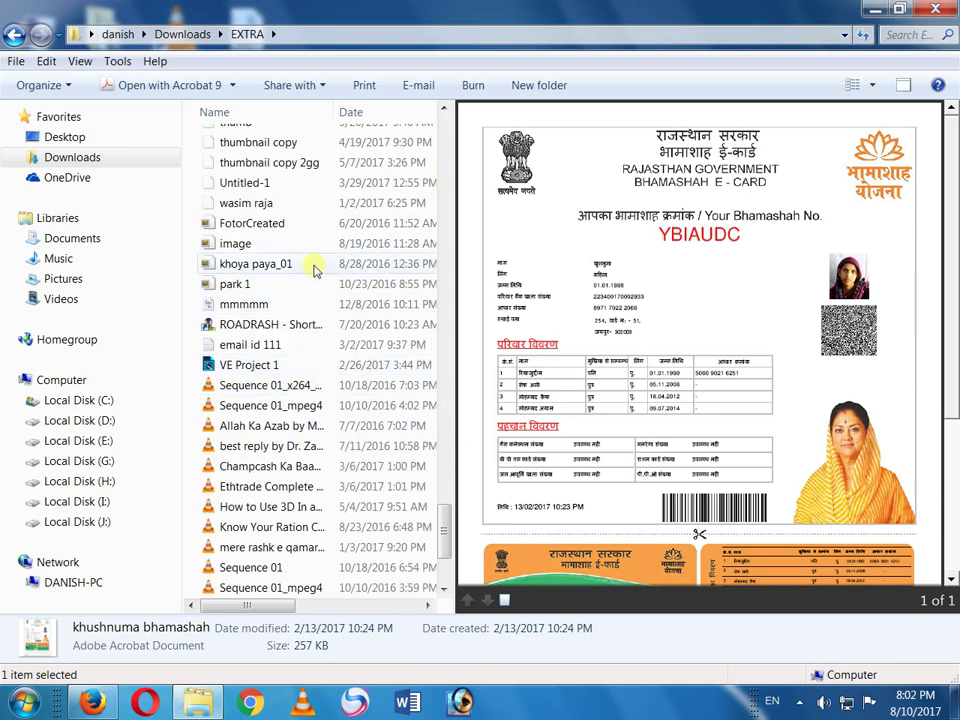
{"action": "left_click", "coordinate": [280, 264]}
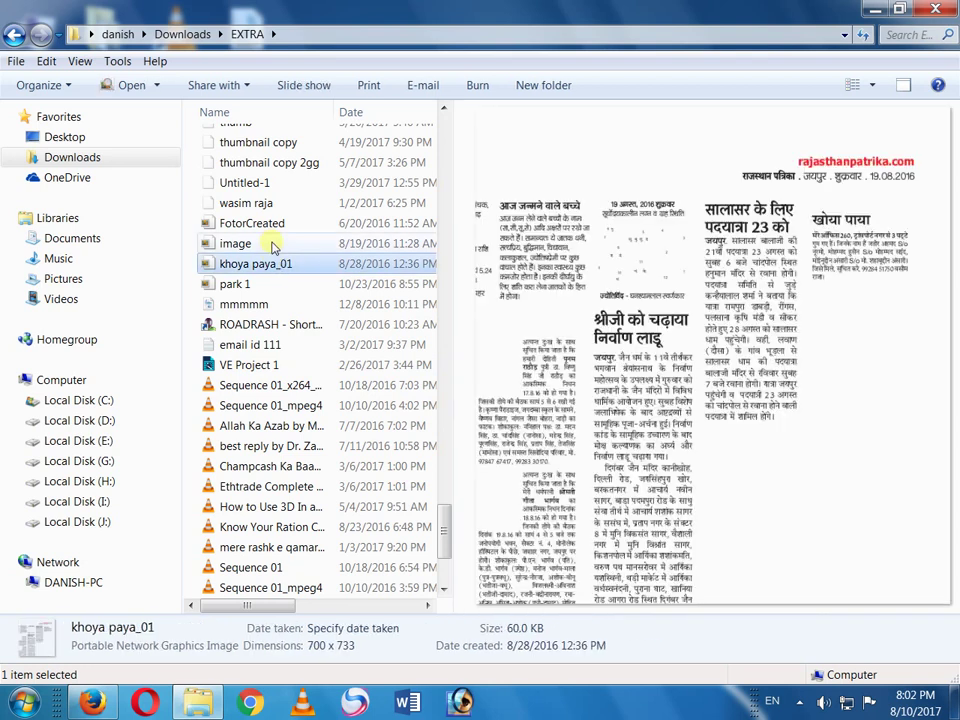
{"action": "left_click", "coordinate": [274, 245]}
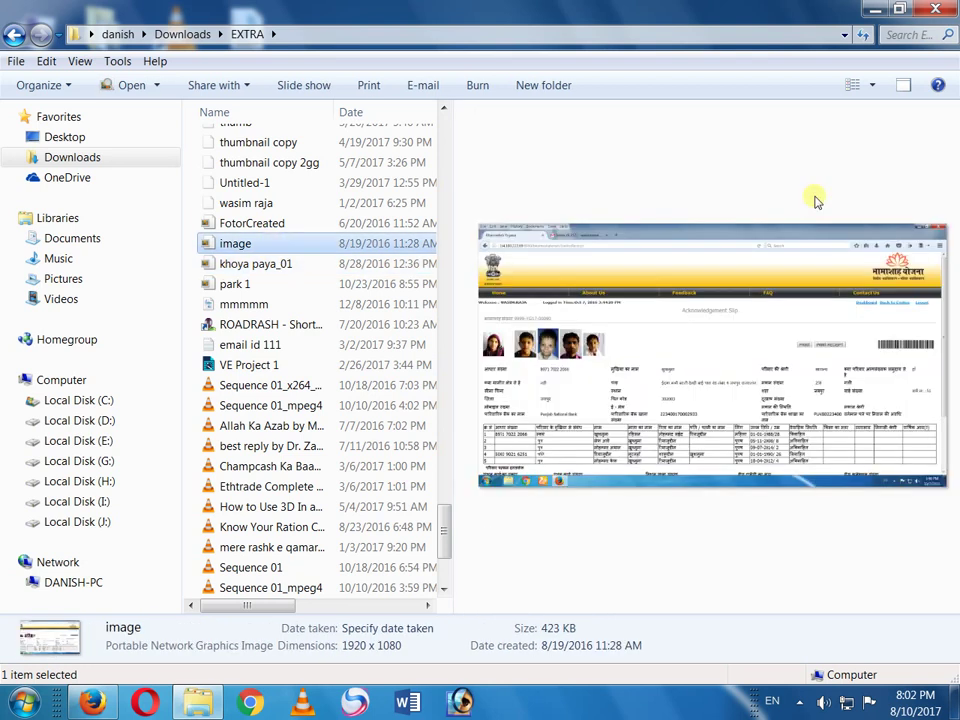
- Narrow the preview pane and set the EXTRA folder's view to List
{"action": "left_click_drag", "start_coordinate": [463, 302], "coordinate": [797, 336]}
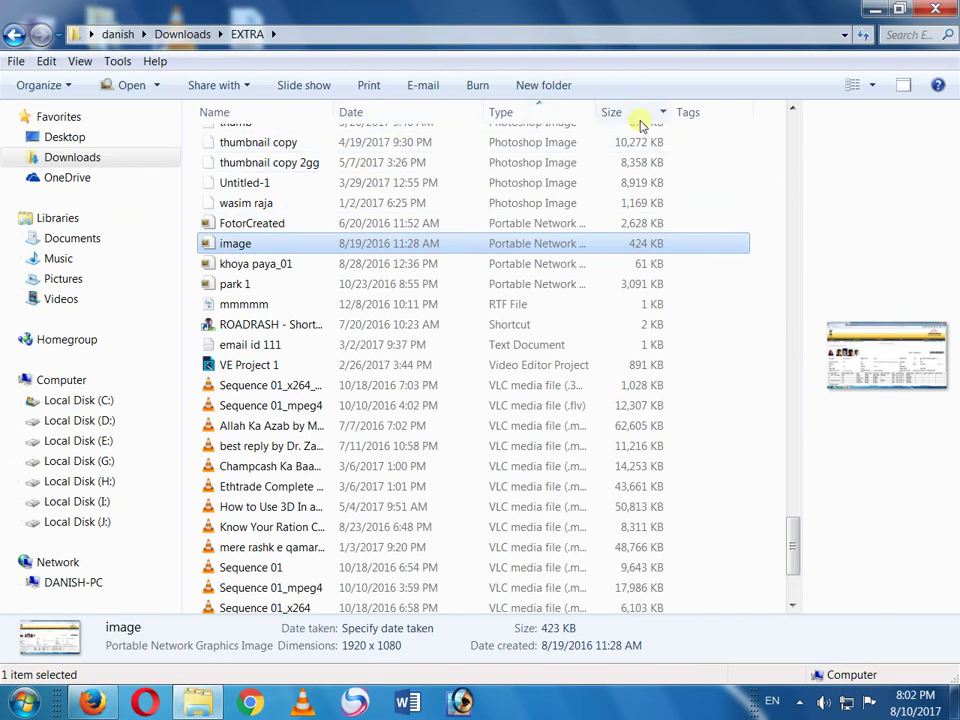
{"action": "left_click", "coordinate": [78, 62]}
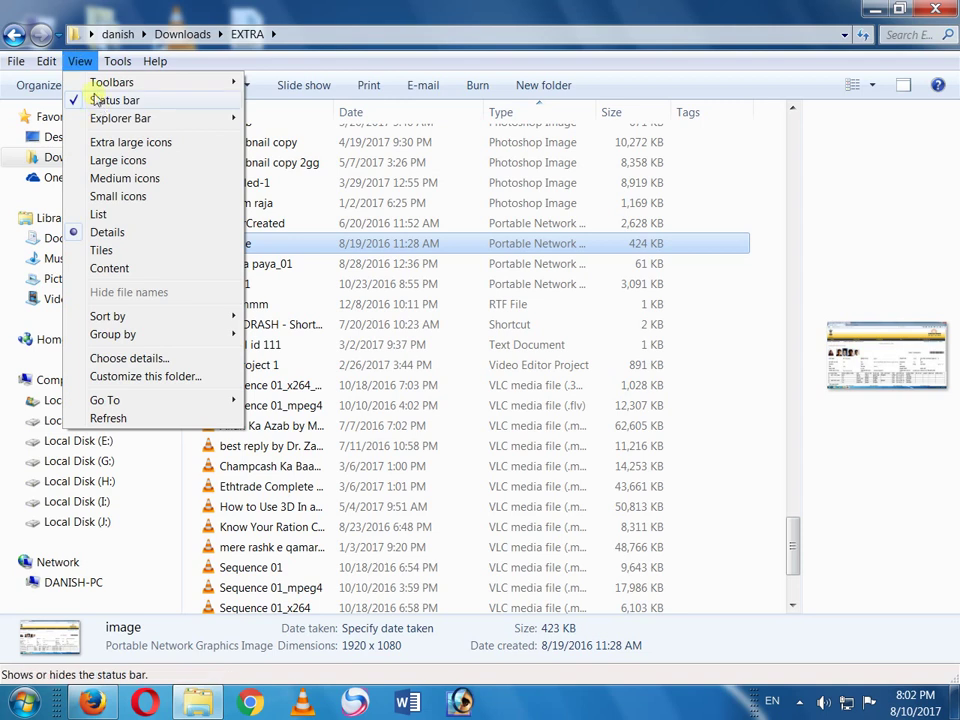
{"action": "left_click", "coordinate": [110, 214]}
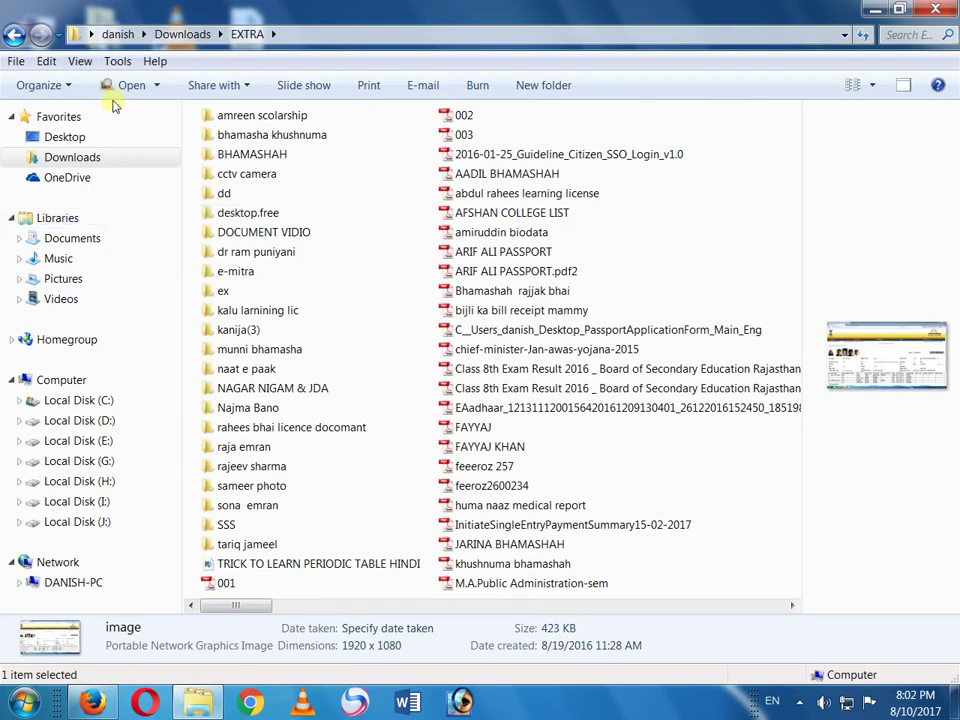
- Change the EXTRA folder's view to Small icons, followed by Large icons
{"action": "left_click", "coordinate": [156, 85]}
{"action": "left_click", "coordinate": [80, 61]}
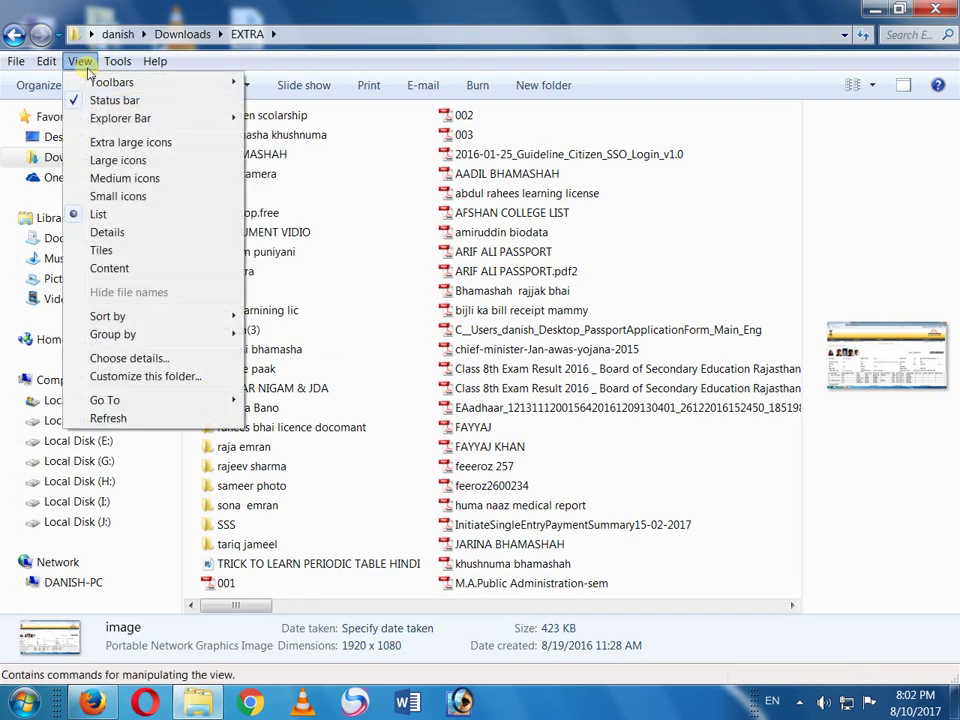
{"action": "left_click", "coordinate": [118, 196]}
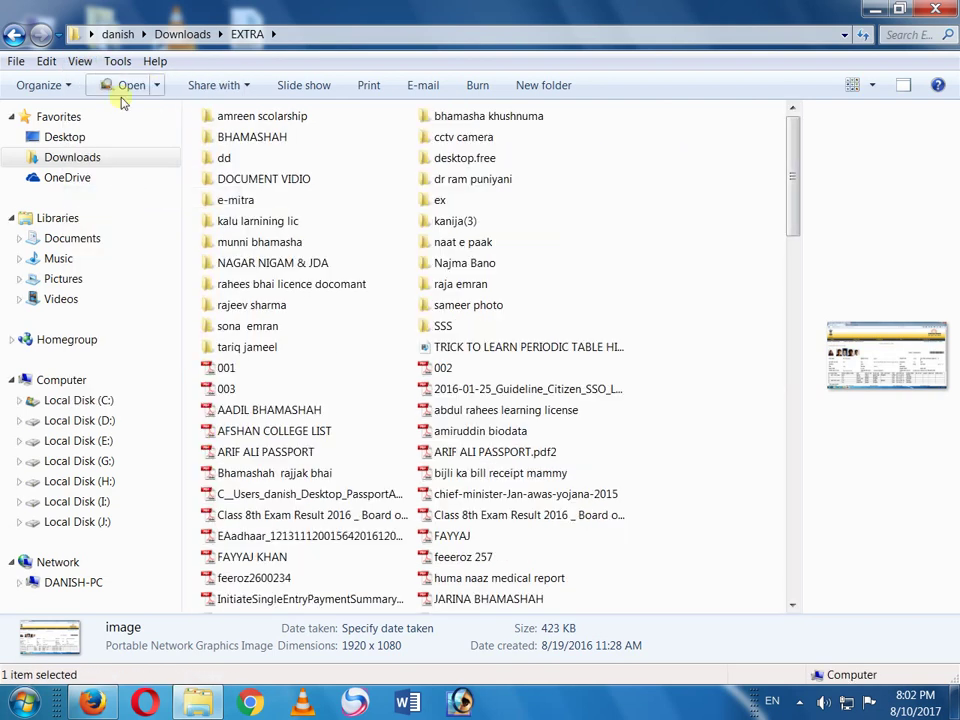
{"action": "left_click", "coordinate": [80, 61]}
{"action": "left_click", "coordinate": [118, 160]}
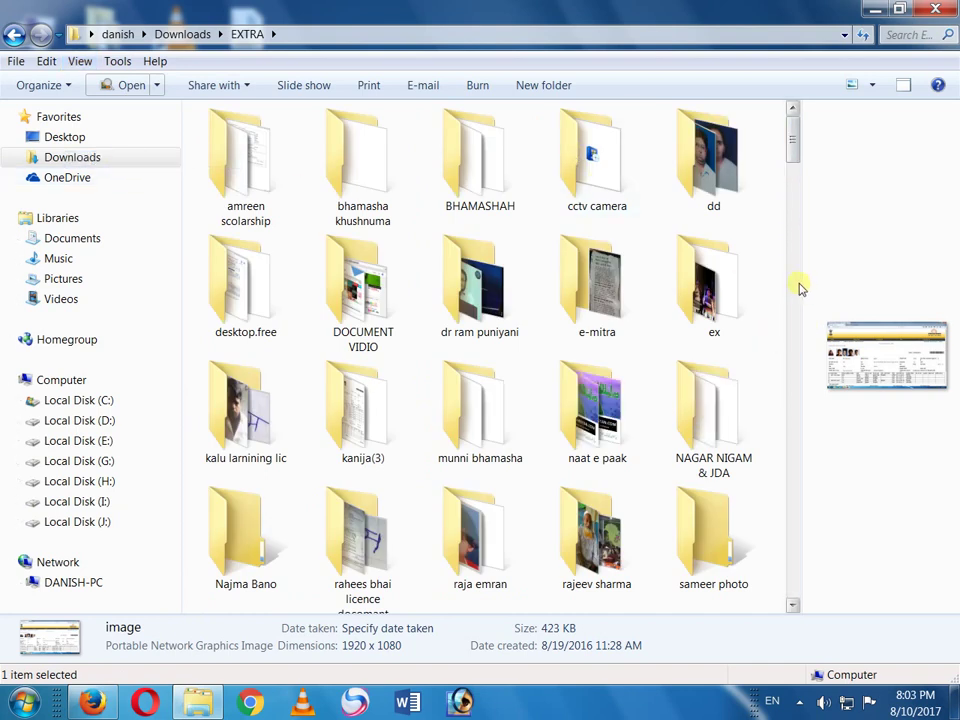
- Widen the preview pane and preview the floor plan PDF ooooo
{"action": "left_click_drag", "start_coordinate": [808, 281], "coordinate": [515, 315]}
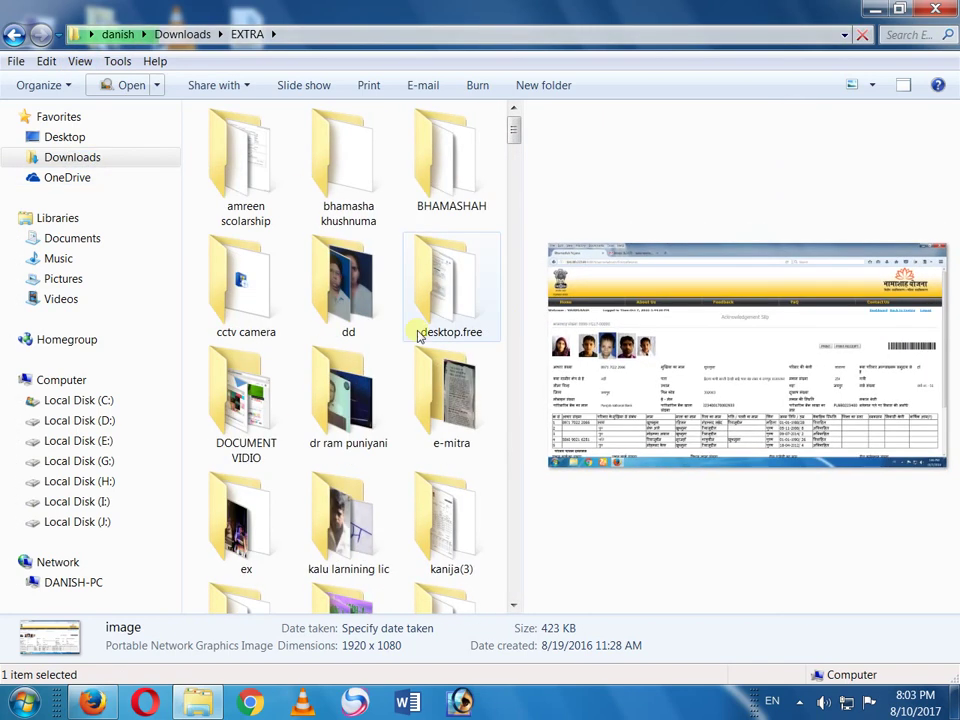
{"action": "left_click", "coordinate": [441, 298]}
{"action": "scroll", "coordinate": [443, 296], "scroll_direction": "down", "scroll_amount": 8}
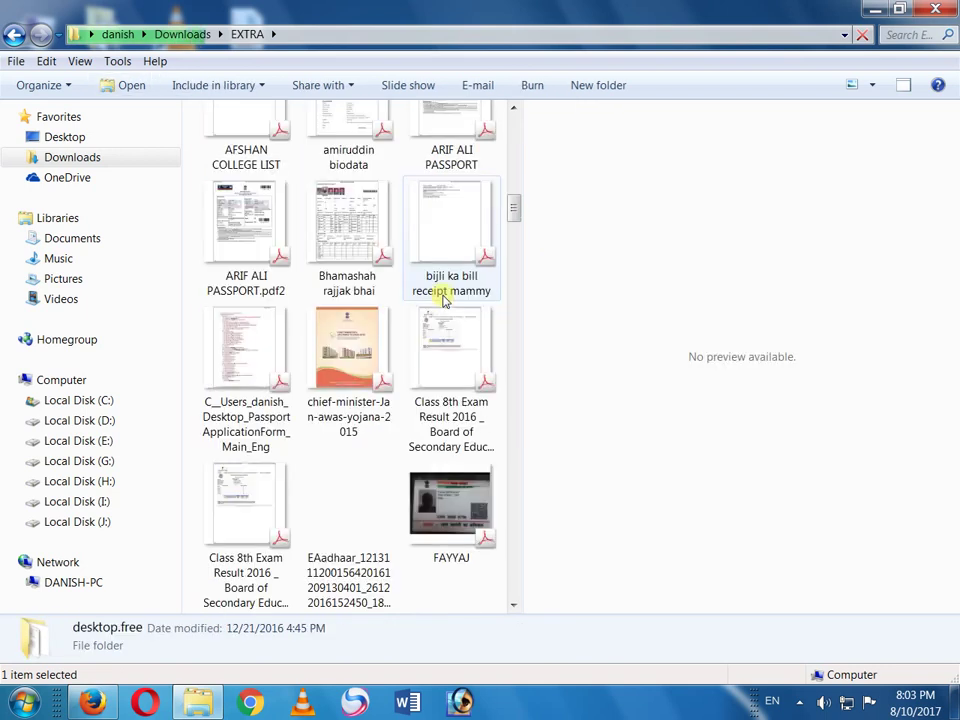
{"action": "left_click", "coordinate": [344, 259]}
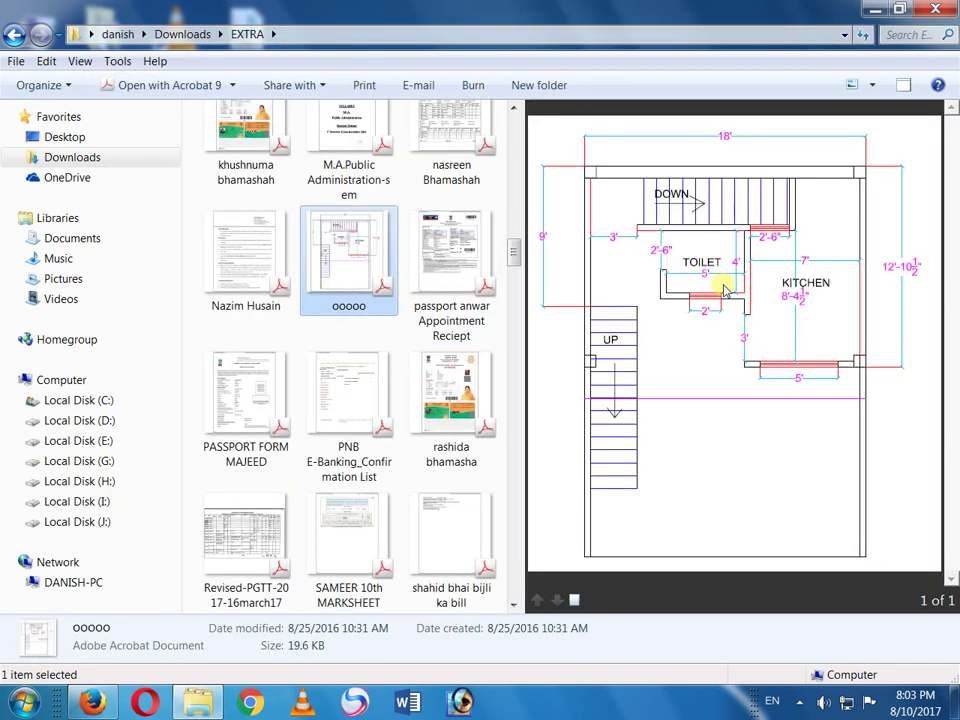
- Hide the preview pane through the folder window's layout settings
{"action": "left_click", "coordinate": [82, 63]}
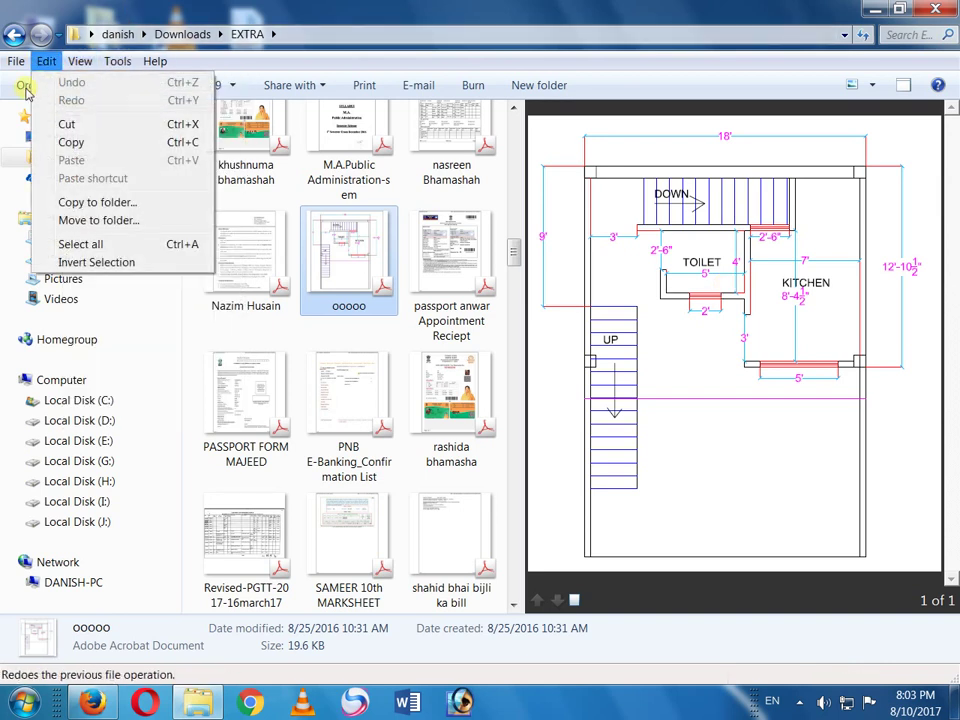
{"action": "left_click", "coordinate": [5, 65]}
{"action": "left_click", "coordinate": [67, 87]}
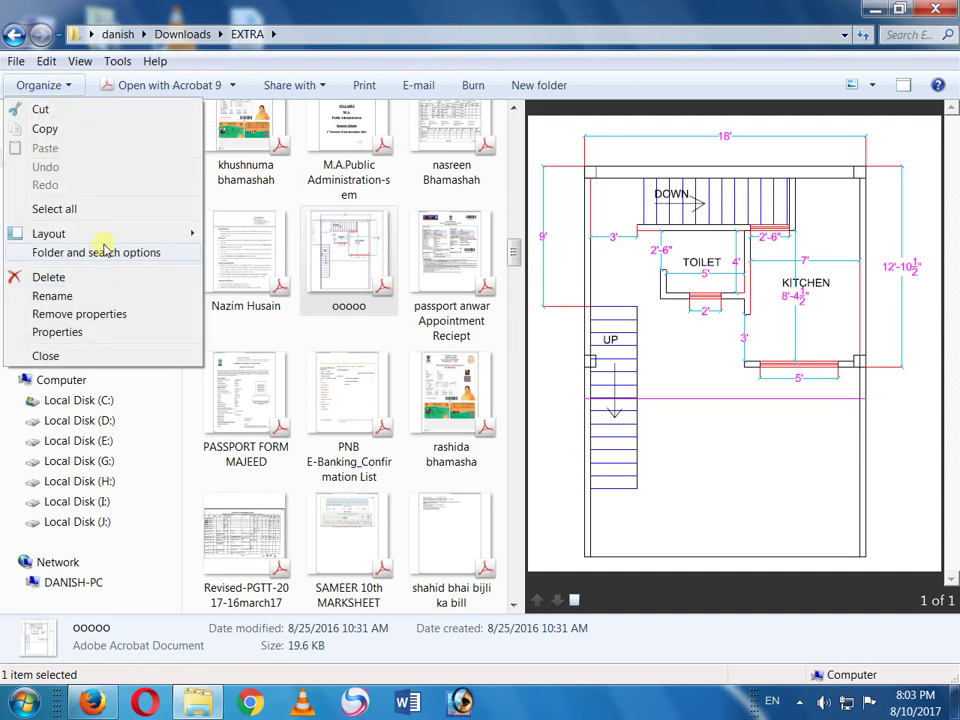
{"action": "mouse_move", "coordinate": [107, 236]}
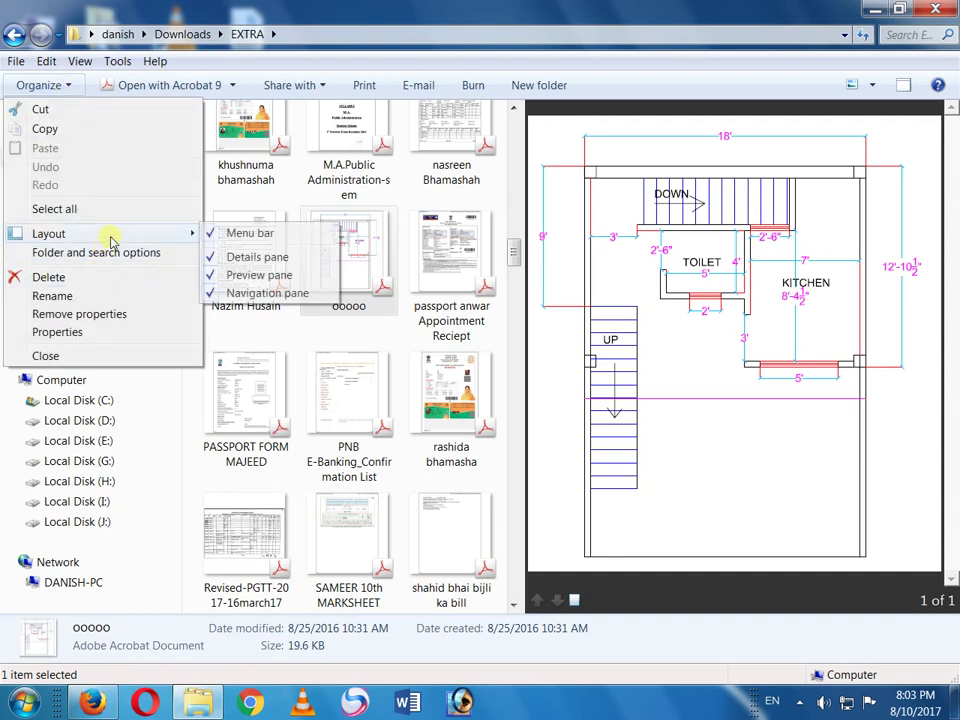
{"action": "left_click", "coordinate": [211, 280]}
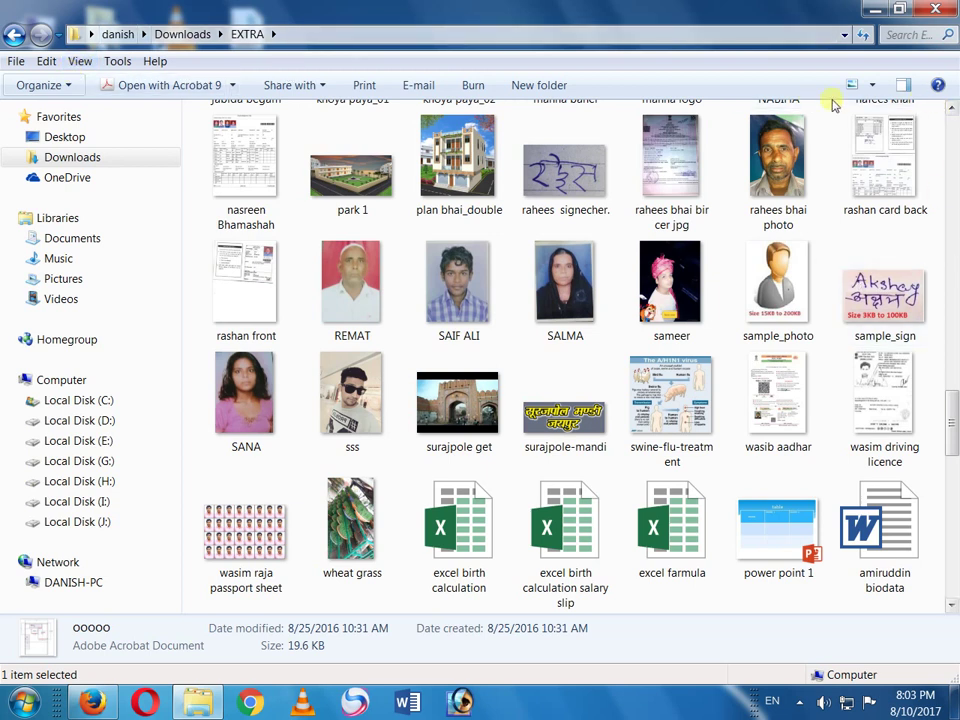
- Show the EXTRA folder's contents as Extra Large Icons and go to the beginning of the folder
{"action": "left_click", "coordinate": [872, 86]}
{"action": "left_click", "coordinate": [872, 86]}
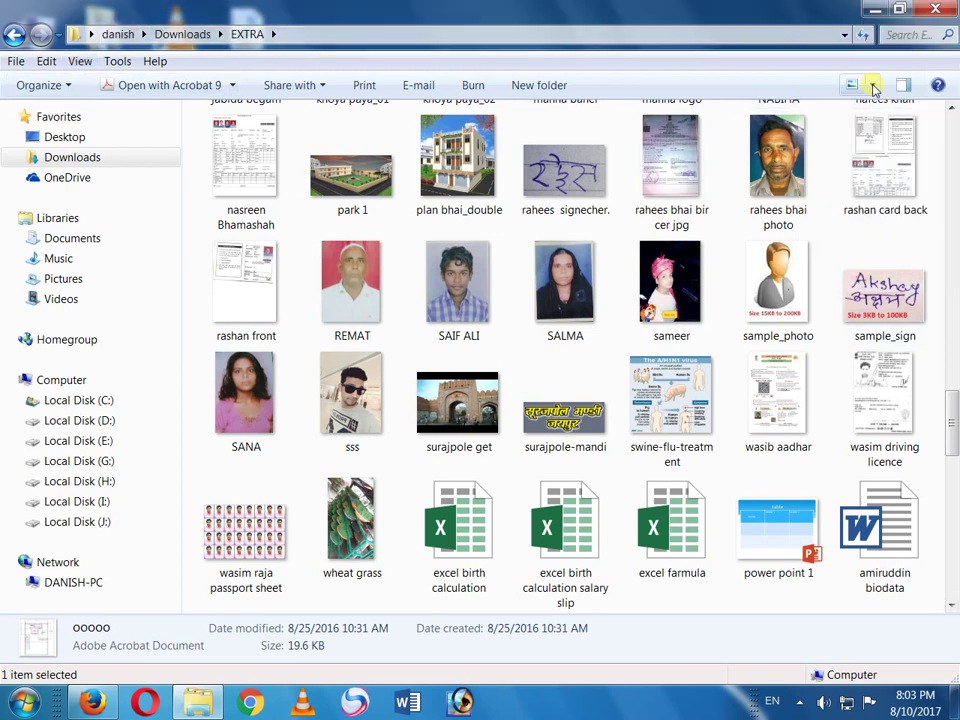
{"action": "left_click", "coordinate": [872, 86]}
{"action": "left_click", "coordinate": [881, 49]}
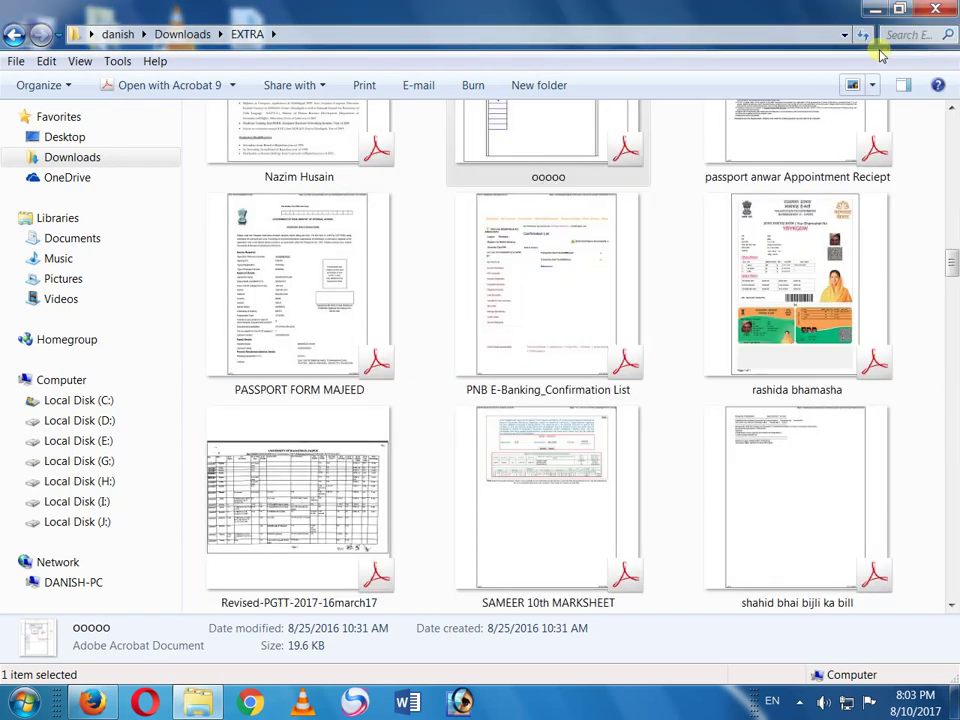
{"action": "scroll", "coordinate": [826, 243], "scroll_direction": "up", "scroll_amount": 10}
{"action": "scroll", "coordinate": [826, 243], "scroll_direction": "up", "scroll_amount": 2}
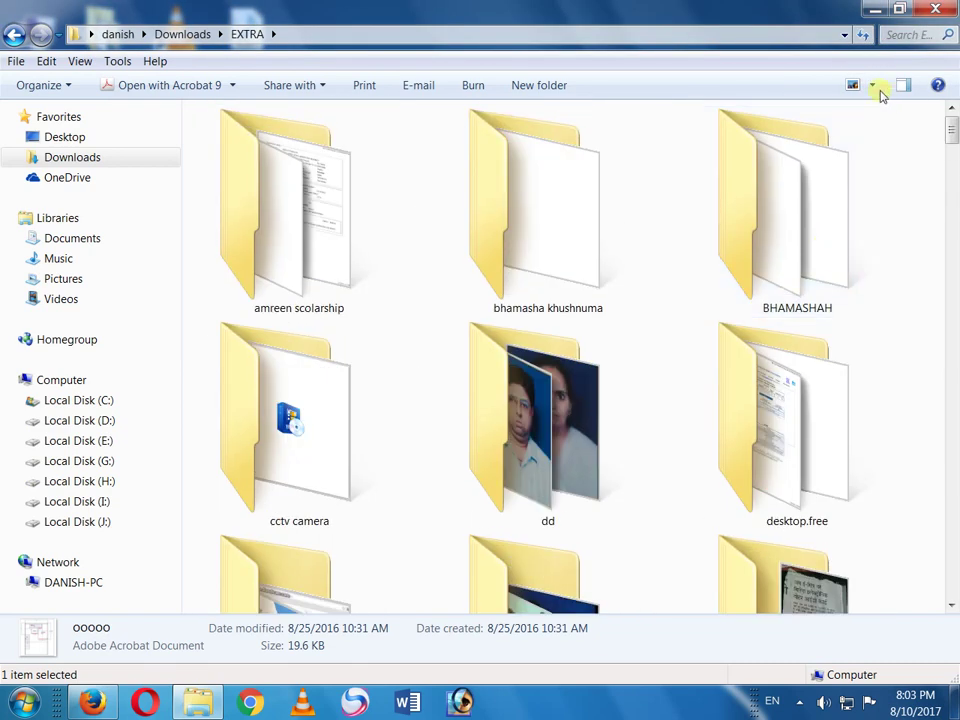
- Change the EXTRA folder's view to Large Icons, followed by Medium Icons
{"action": "left_click", "coordinate": [872, 86]}
{"action": "left_click", "coordinate": [903, 121]}
{"action": "left_click", "coordinate": [873, 86]}
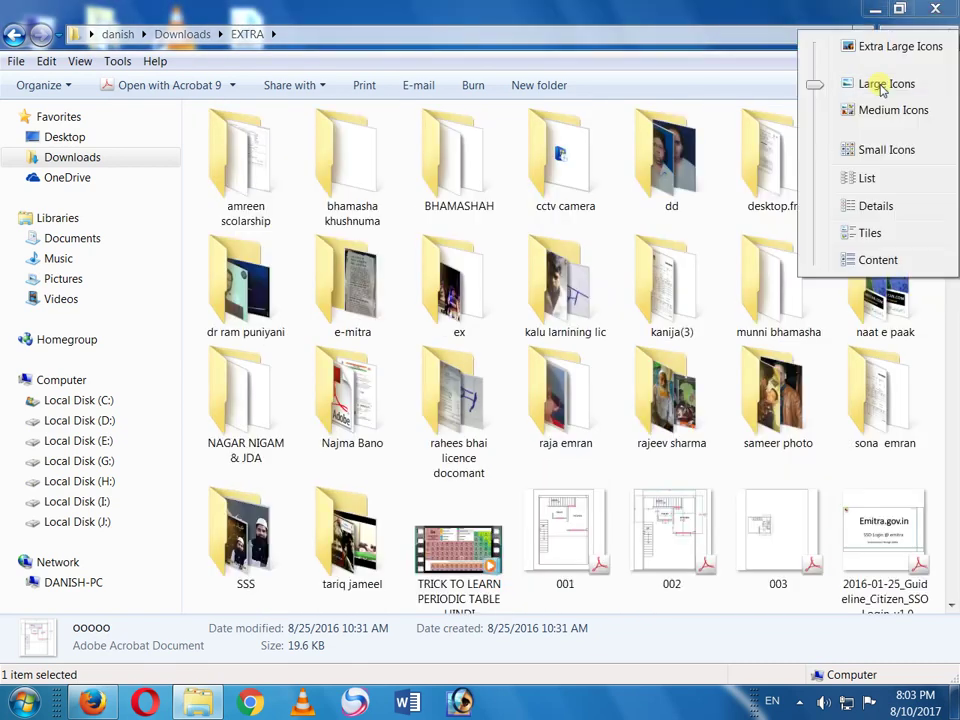
{"action": "left_click", "coordinate": [889, 112]}
- Change the folder view to Small Icons, followed by List, and browse the listed files
{"action": "left_click", "coordinate": [872, 86]}
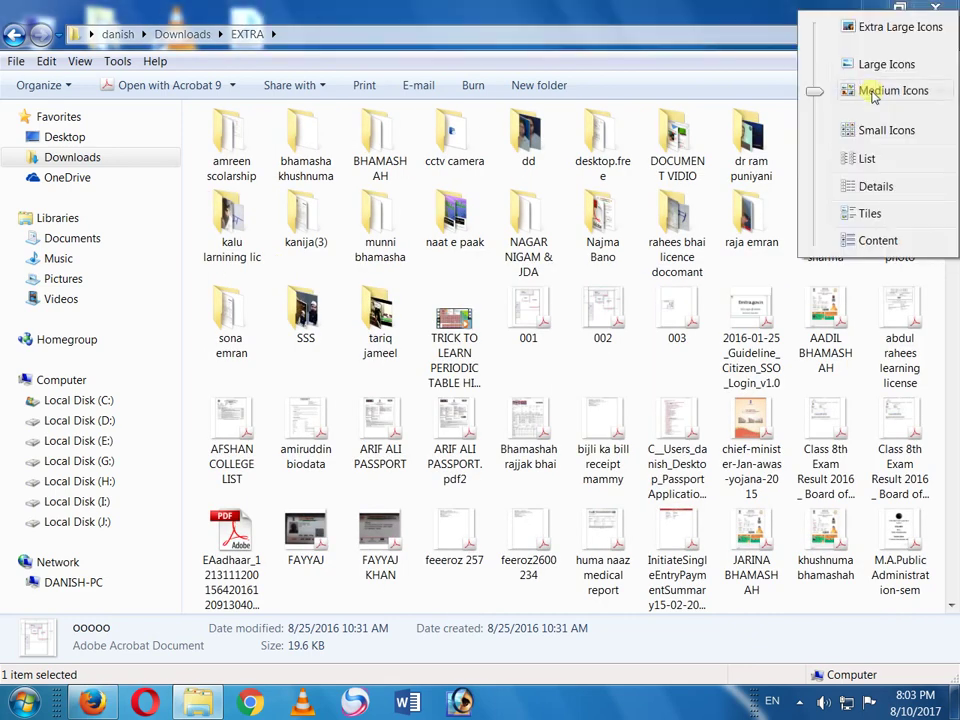
{"action": "left_click", "coordinate": [880, 128]}
{"action": "left_click", "coordinate": [872, 86]}
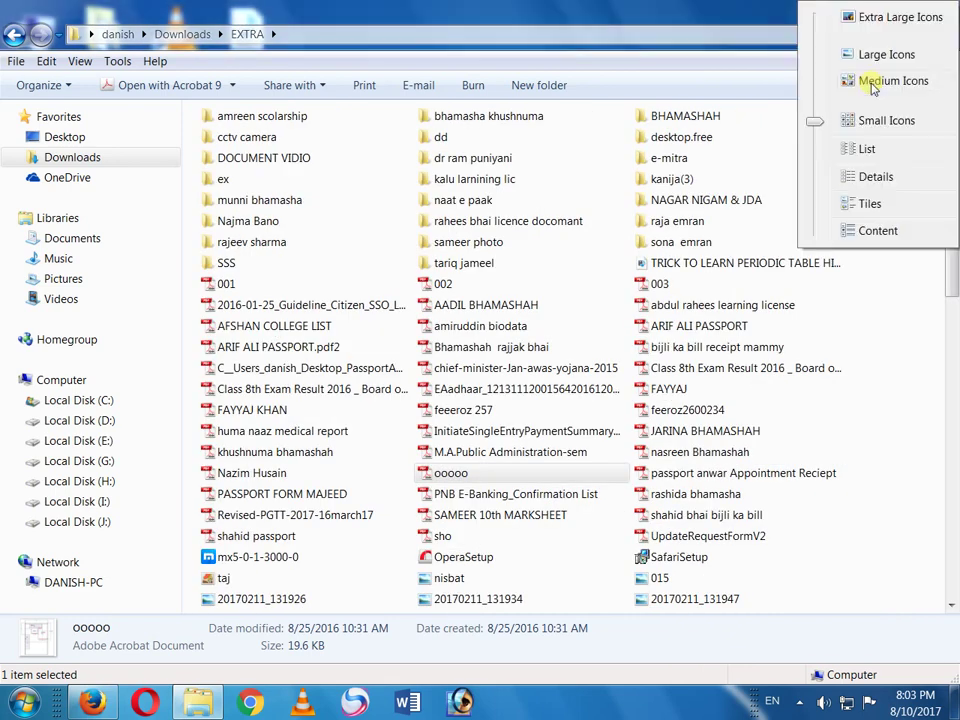
{"action": "left_click", "coordinate": [866, 146]}
{"action": "left_click", "coordinate": [729, 210]}
{"action": "scroll", "coordinate": [729, 212], "scroll_direction": "down", "scroll_amount": 5}
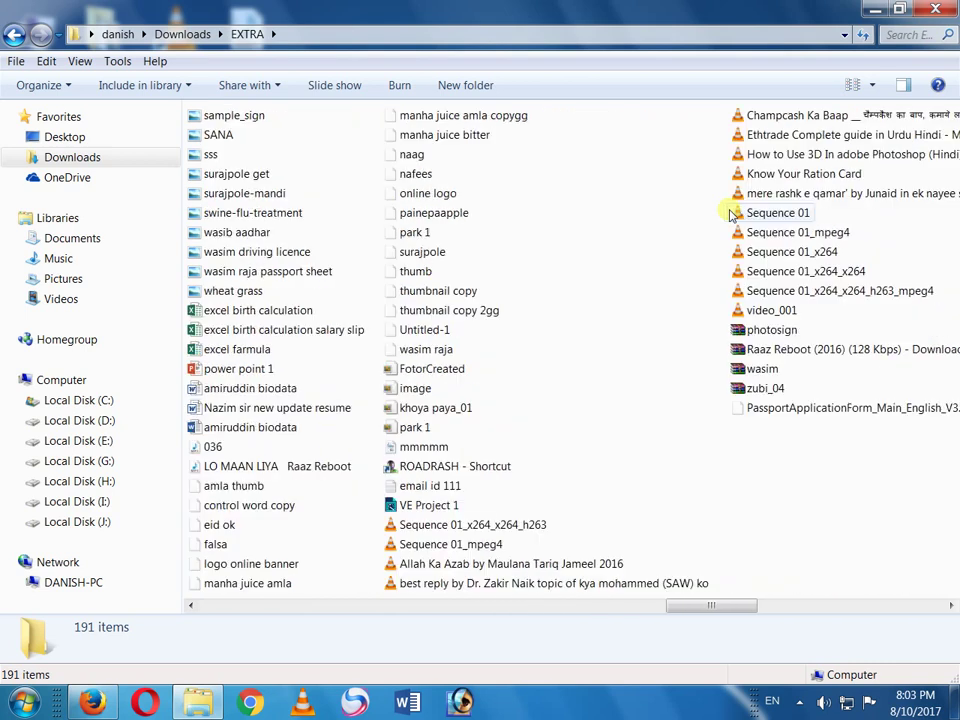
- Change the folder view to Details, followed by Tiles, and browse the tiled files
{"action": "left_click", "coordinate": [875, 88]}
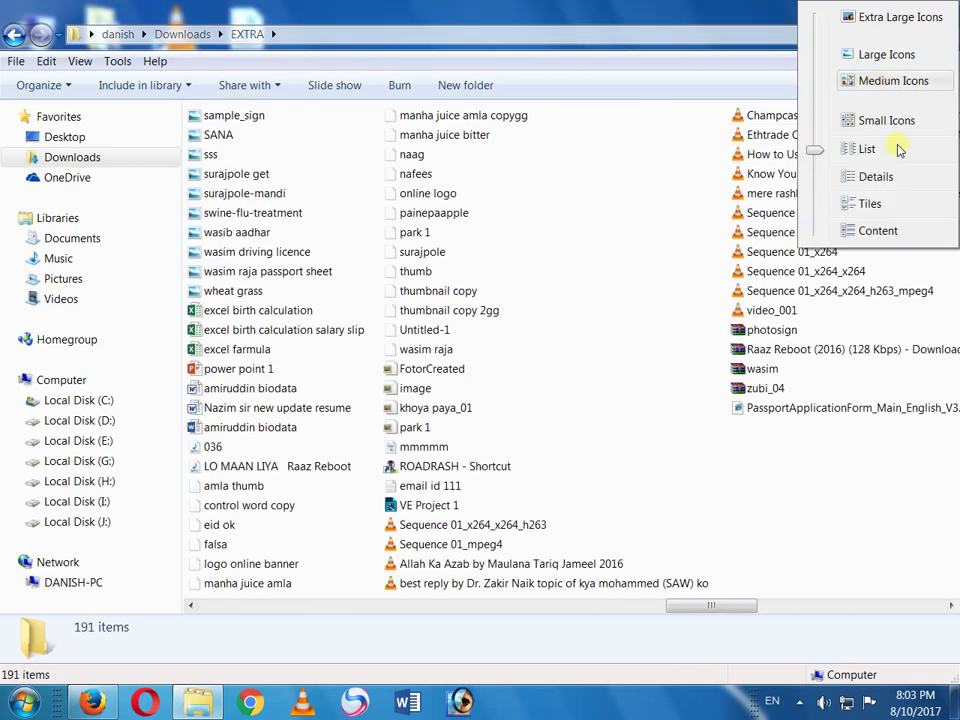
{"action": "left_click", "coordinate": [826, 180]}
{"action": "left_click", "coordinate": [872, 86]}
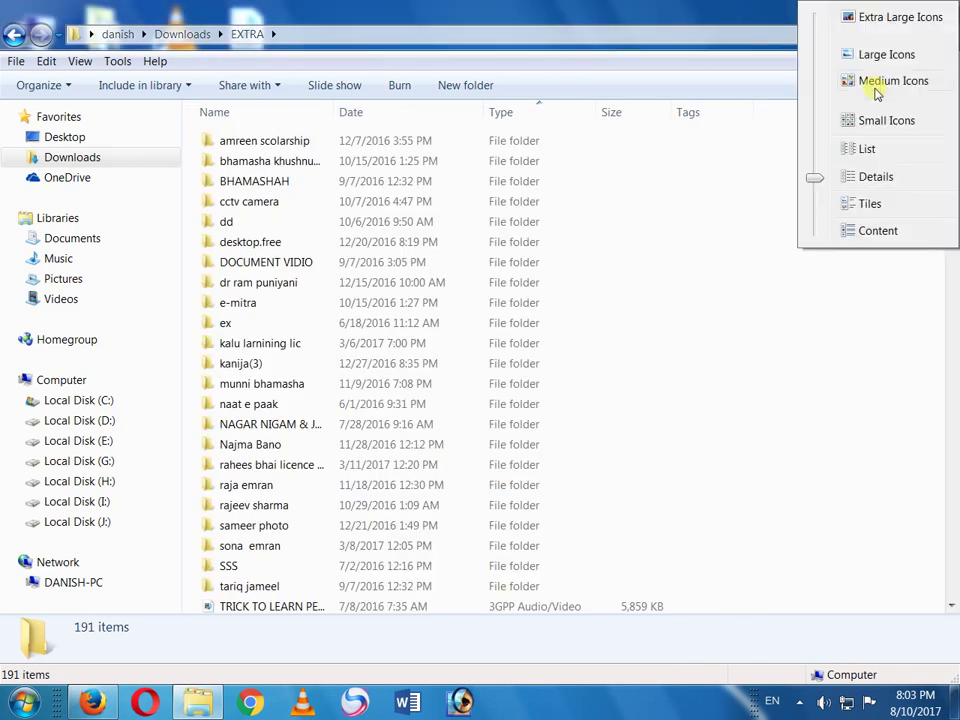
{"action": "left_click", "coordinate": [870, 204]}
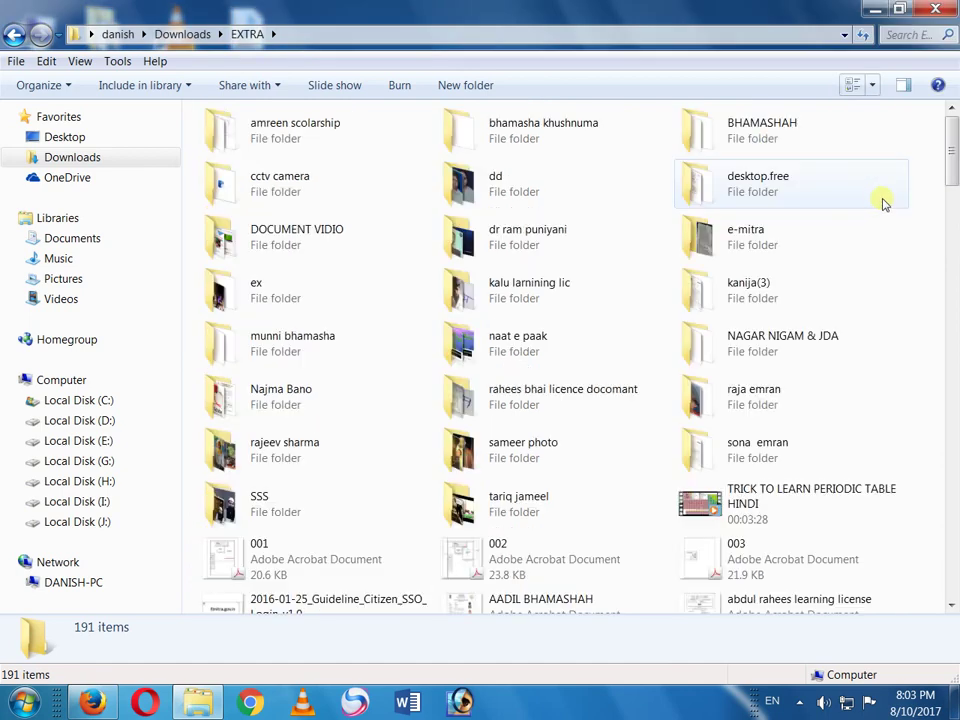
{"action": "left_click", "coordinate": [884, 204]}
{"action": "scroll", "coordinate": [884, 204], "scroll_direction": "down", "scroll_amount": 20}
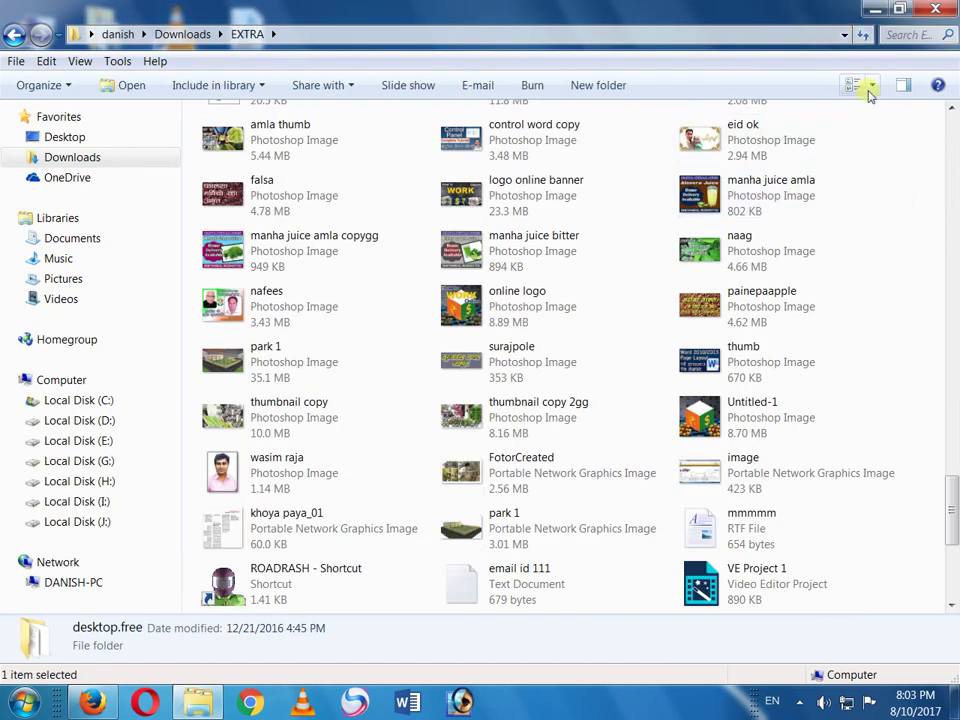
- Set the EXTRA folder's view to Content
{"action": "left_click", "coordinate": [872, 86]}
{"action": "left_click", "coordinate": [842, 231]}
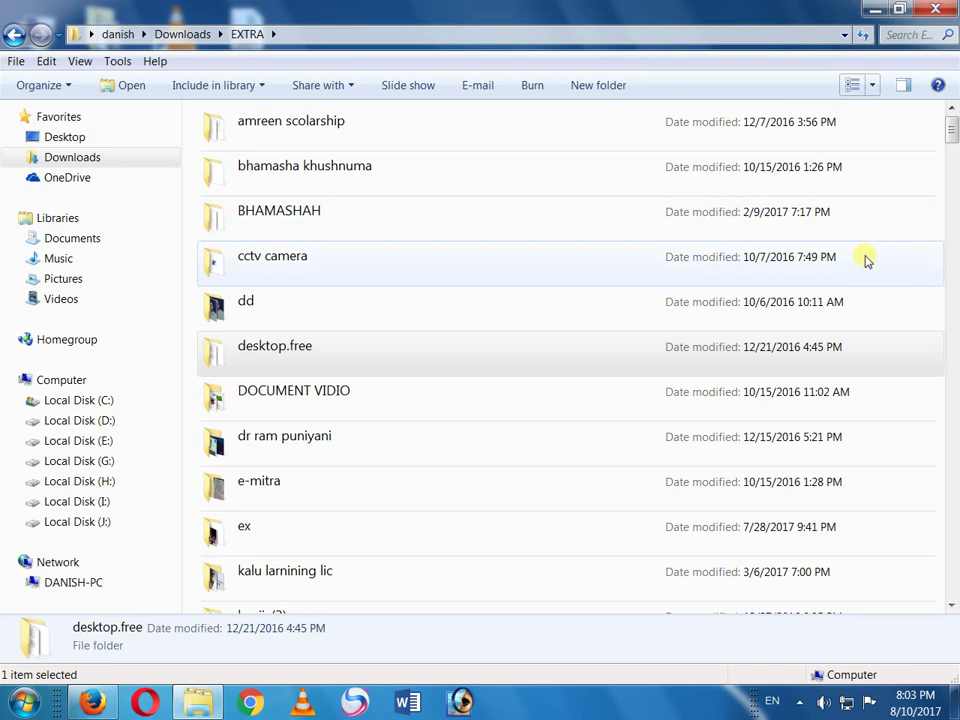
- Browse the EXTRA folder's files in Content view and switch the folder to List view
{"action": "left_click", "coordinate": [872, 263]}
{"action": "scroll", "coordinate": [870, 261], "scroll_direction": "down", "scroll_amount": 15}
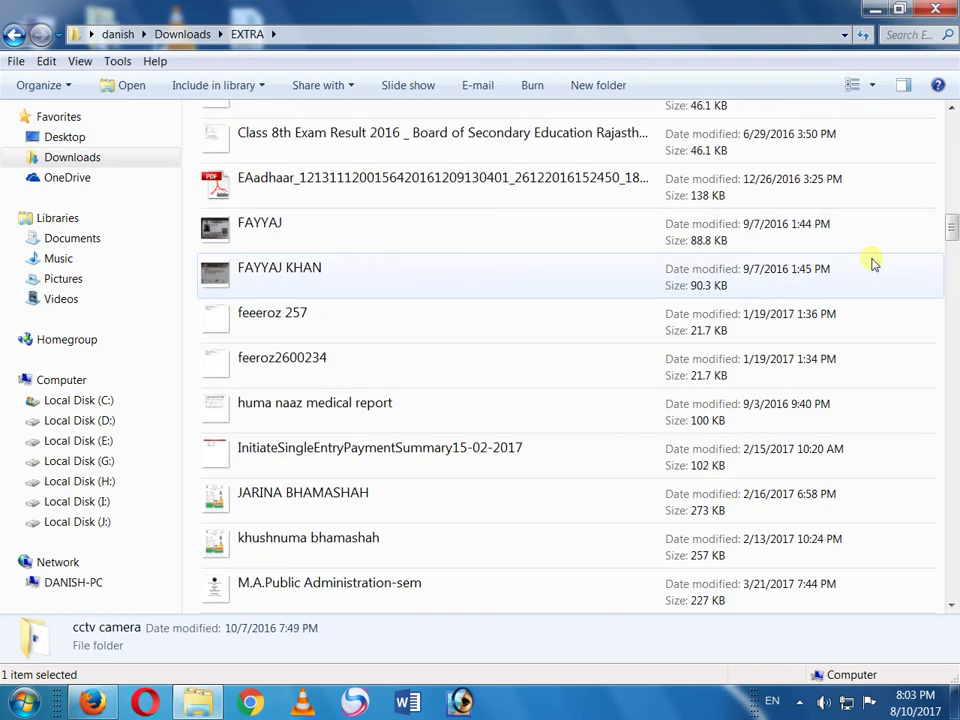
{"action": "left_click", "coordinate": [872, 86]}
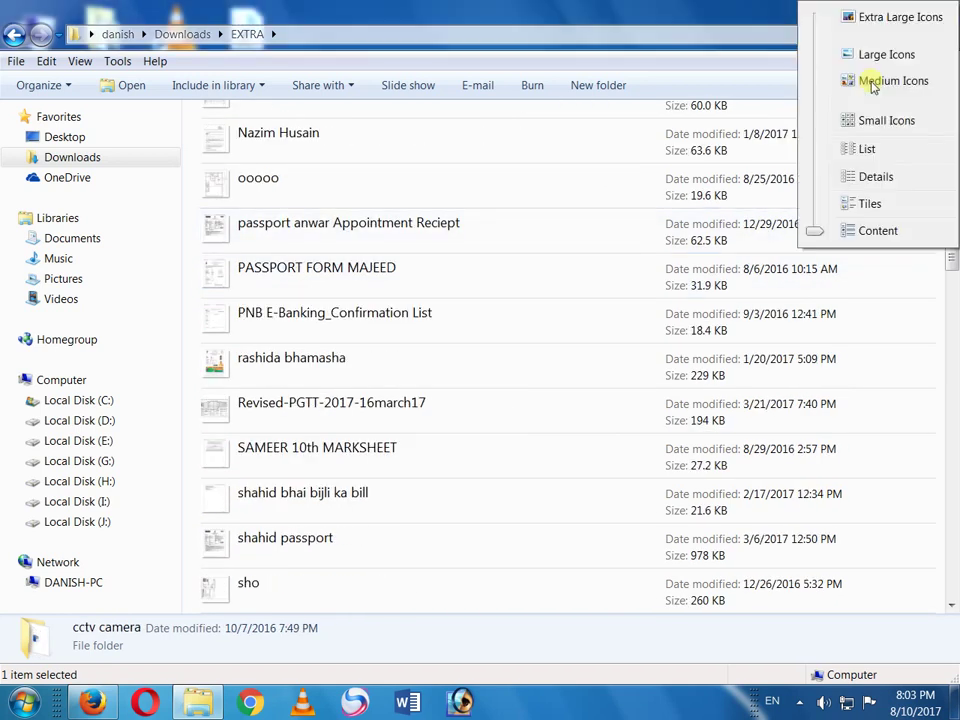
{"action": "left_click", "coordinate": [866, 148]}
{"action": "left_click", "coordinate": [743, 210]}
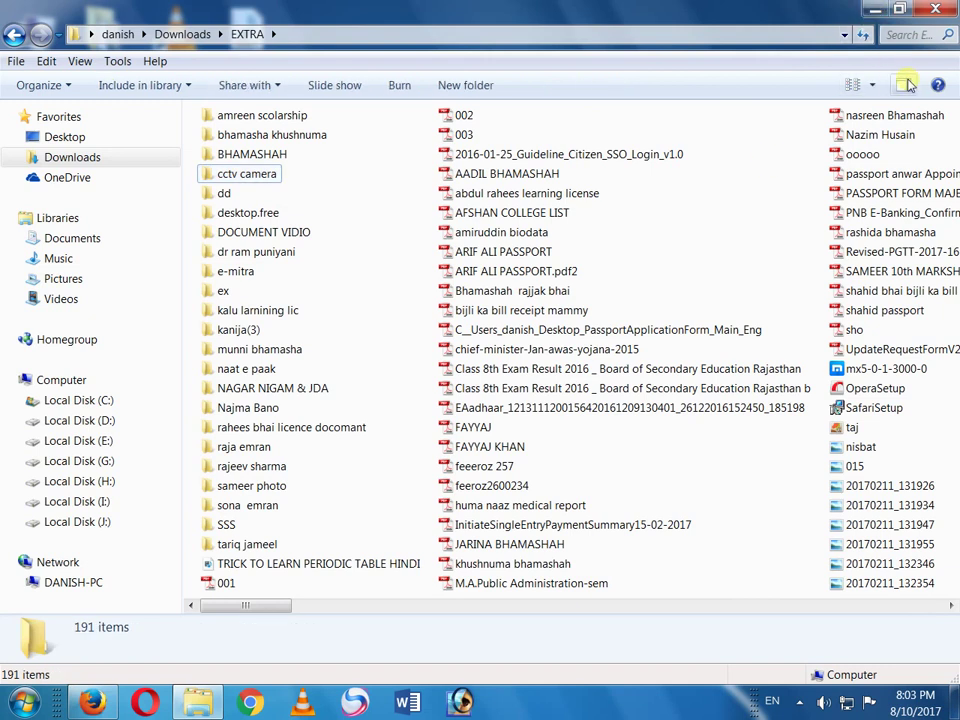
- Show the preview pane and hide it again, twice in a row
{"action": "left_click", "coordinate": [905, 85]}
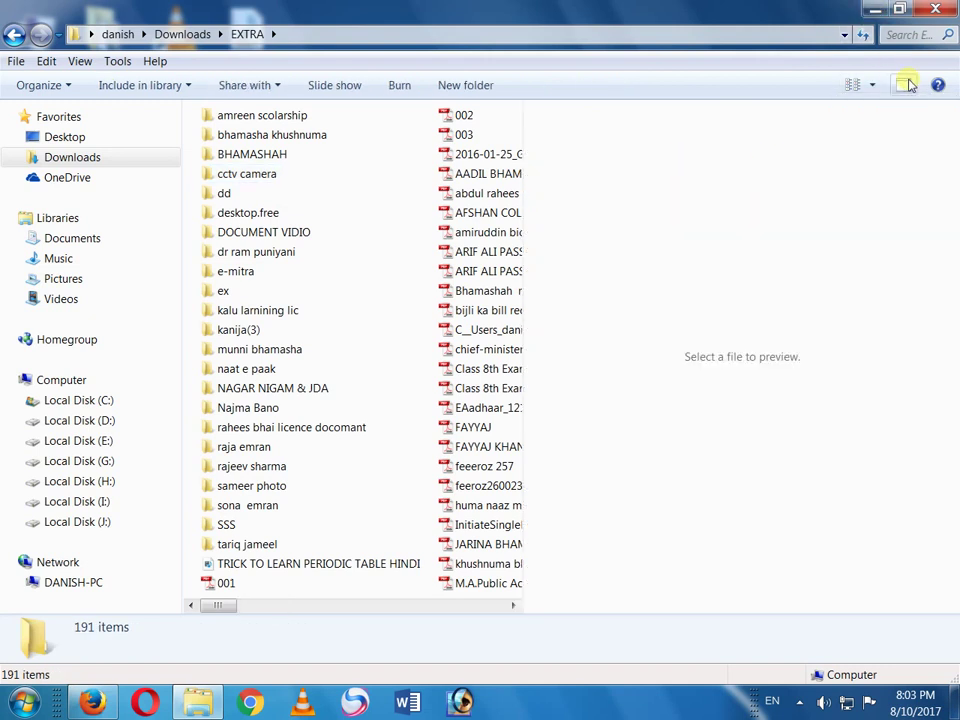
{"action": "left_click", "coordinate": [906, 85]}
{"action": "left_click", "coordinate": [906, 85]}
{"action": "left_click", "coordinate": [906, 85]}
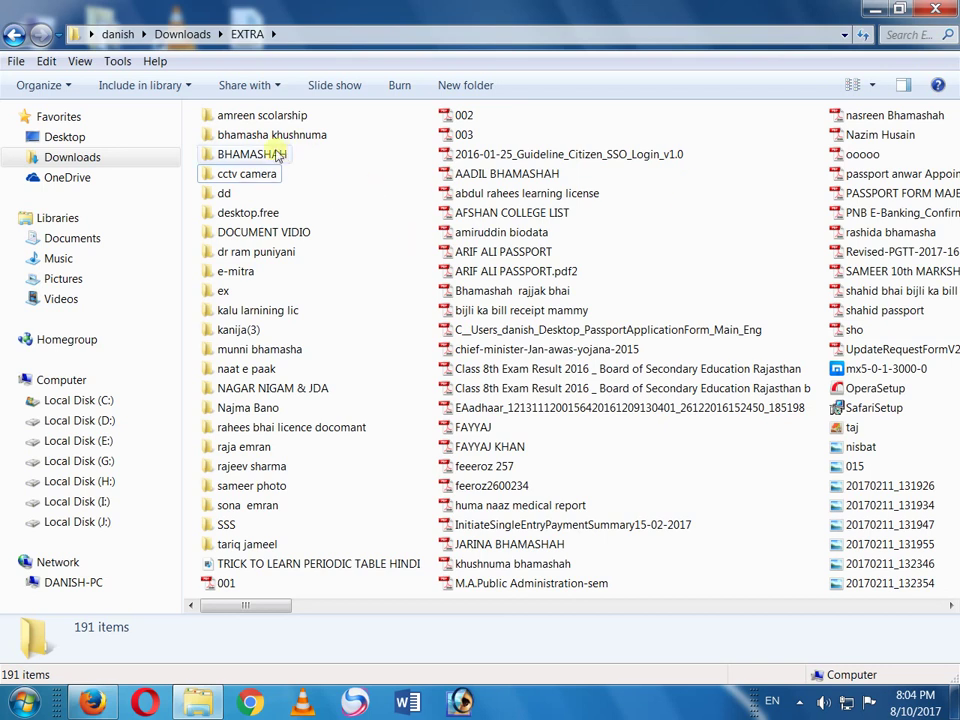
- Set the folder options to show hidden files, folders, and drives
{"action": "left_click", "coordinate": [242, 155]}
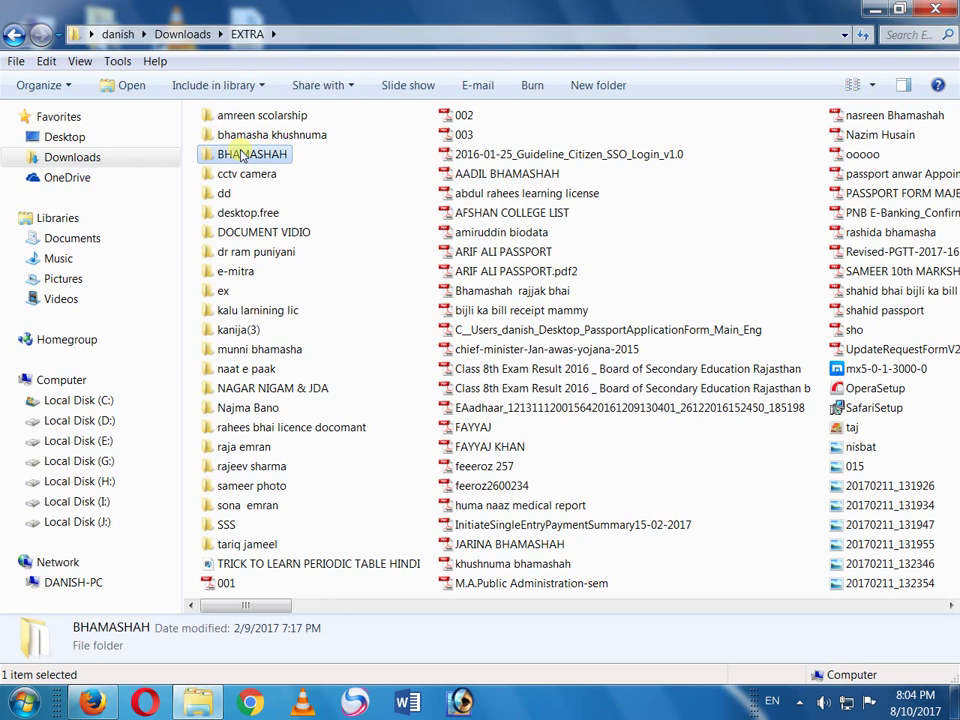
{"action": "left_click", "coordinate": [73, 87]}
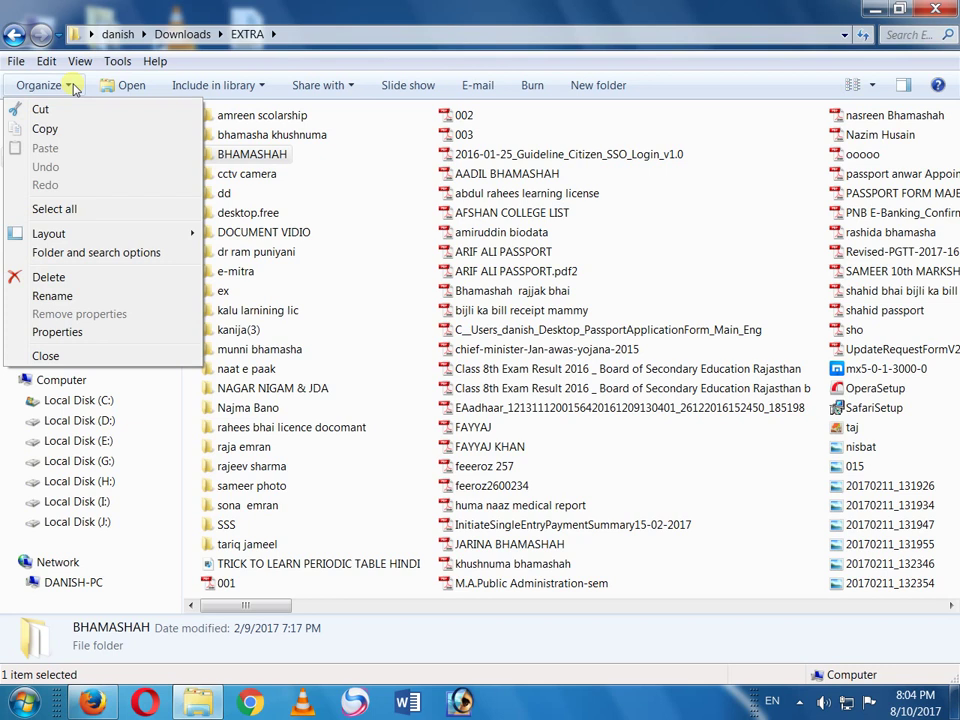
{"action": "left_click", "coordinate": [114, 262]}
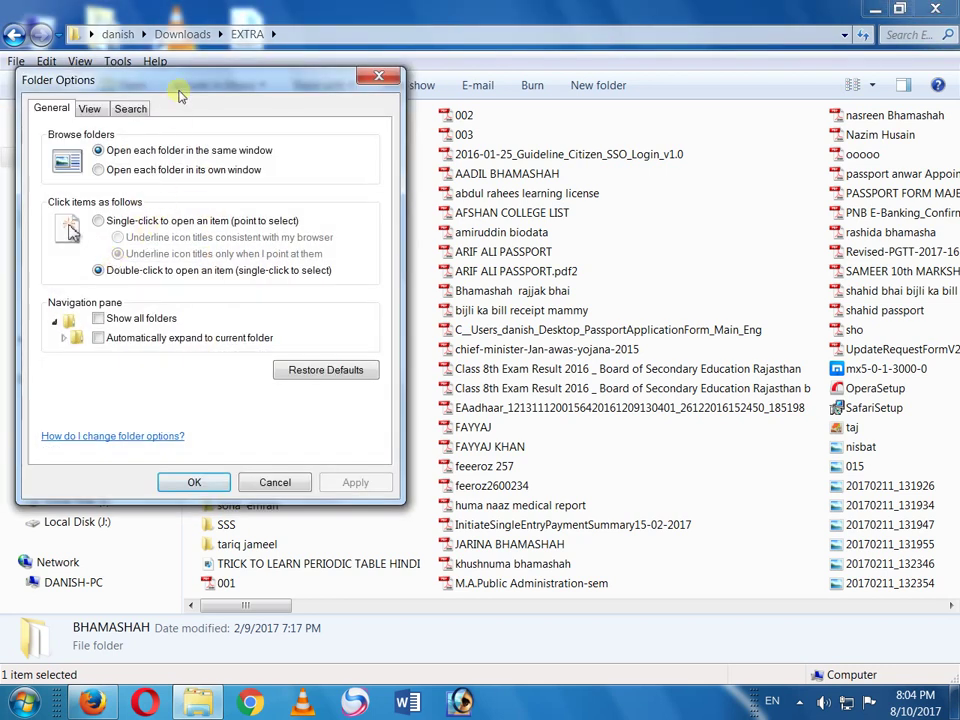
{"action": "left_click_drag", "start_coordinate": [275, 86], "coordinate": [470, 88]}
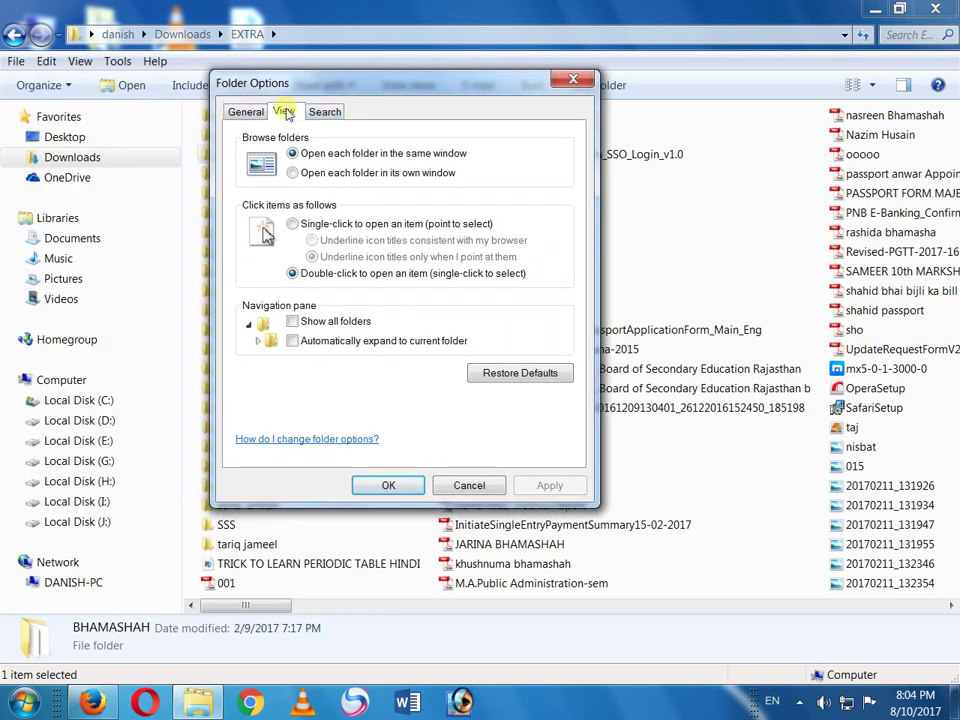
{"action": "left_click", "coordinate": [285, 112]}
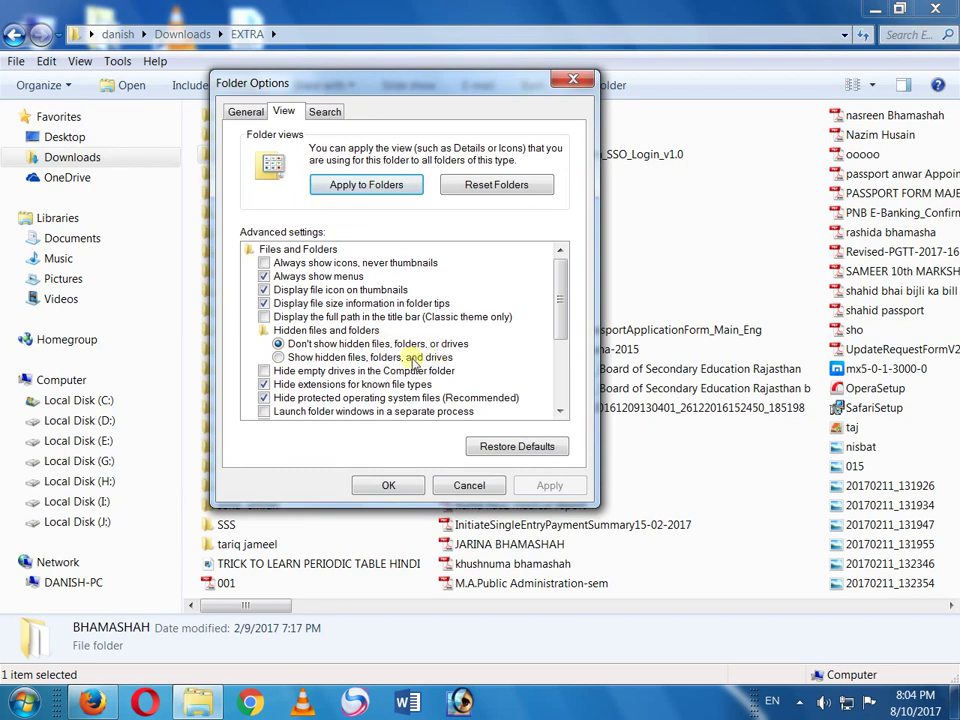
{"action": "left_click", "coordinate": [280, 357]}
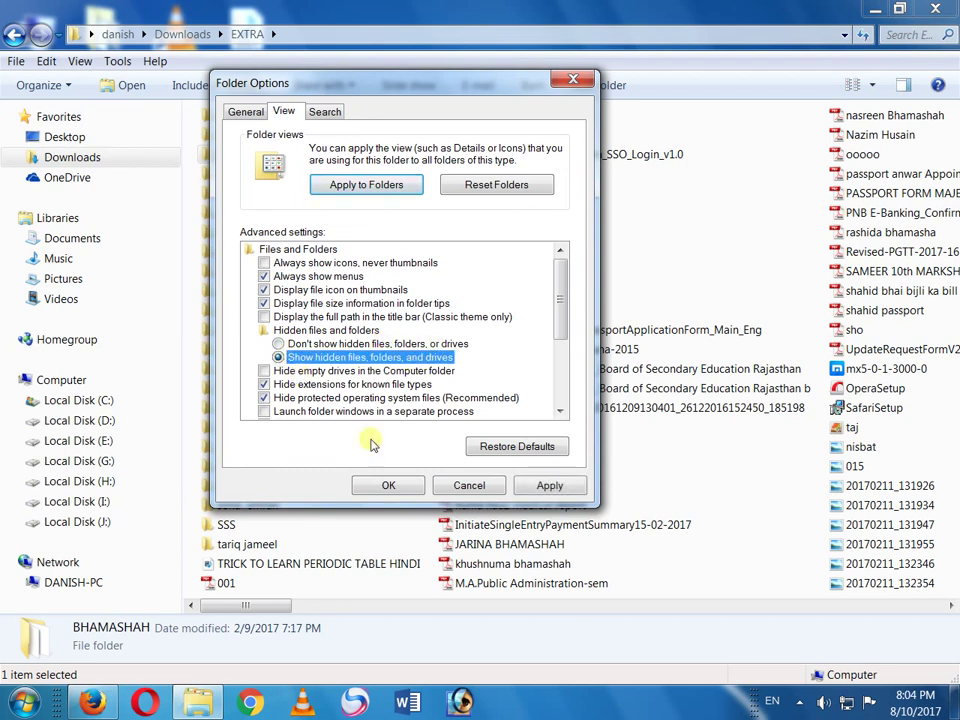
{"action": "left_click", "coordinate": [549, 485]}
{"action": "left_click", "coordinate": [390, 485]}
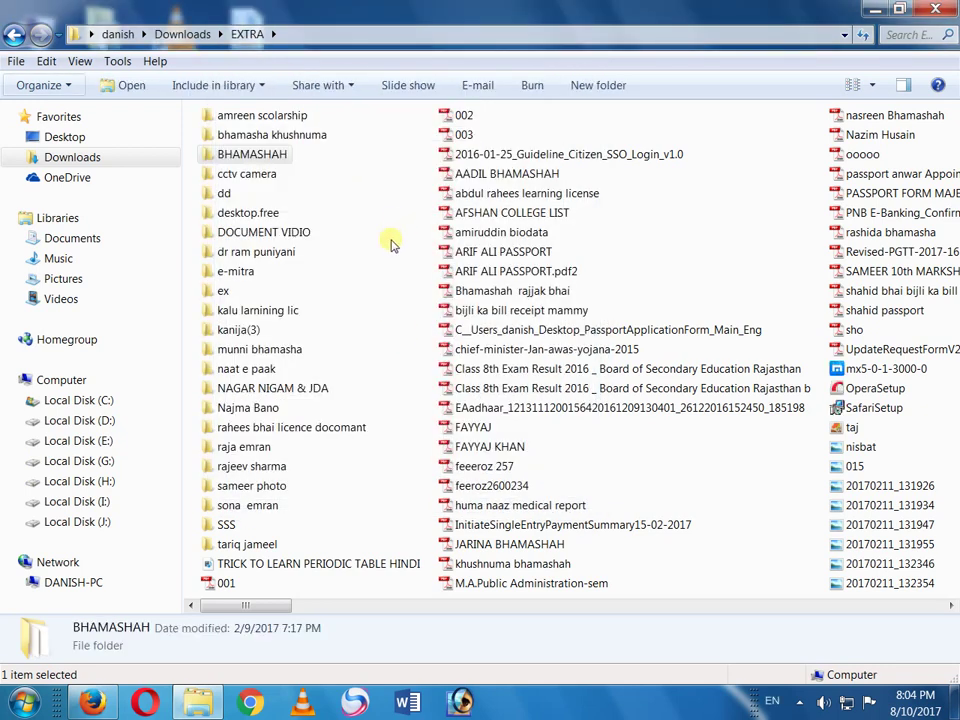
- Give the BHAMASHAH folder the Hidden attribute, applying it to its subfolders and files
{"action": "left_click", "coordinate": [252, 155]}
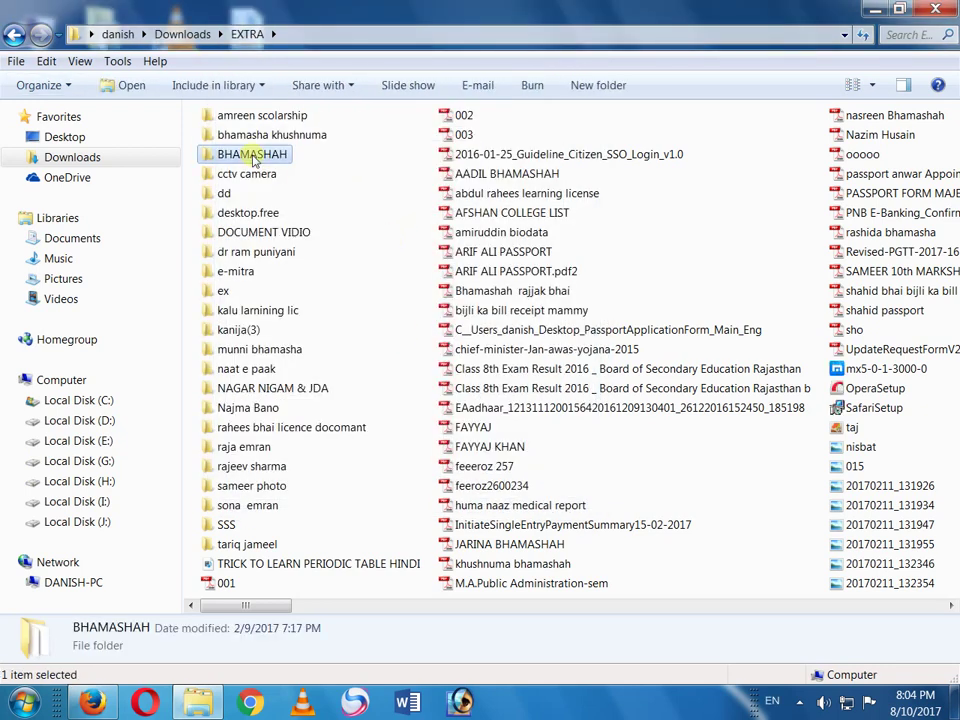
{"action": "right_click", "coordinate": [254, 160]}
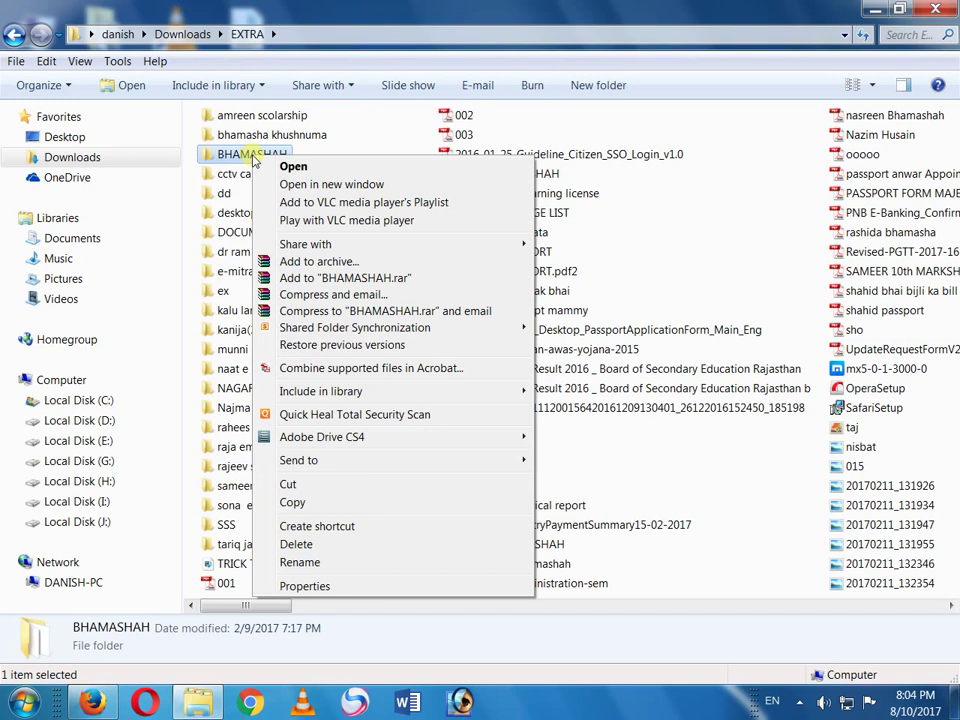
{"action": "left_click", "coordinate": [338, 586]}
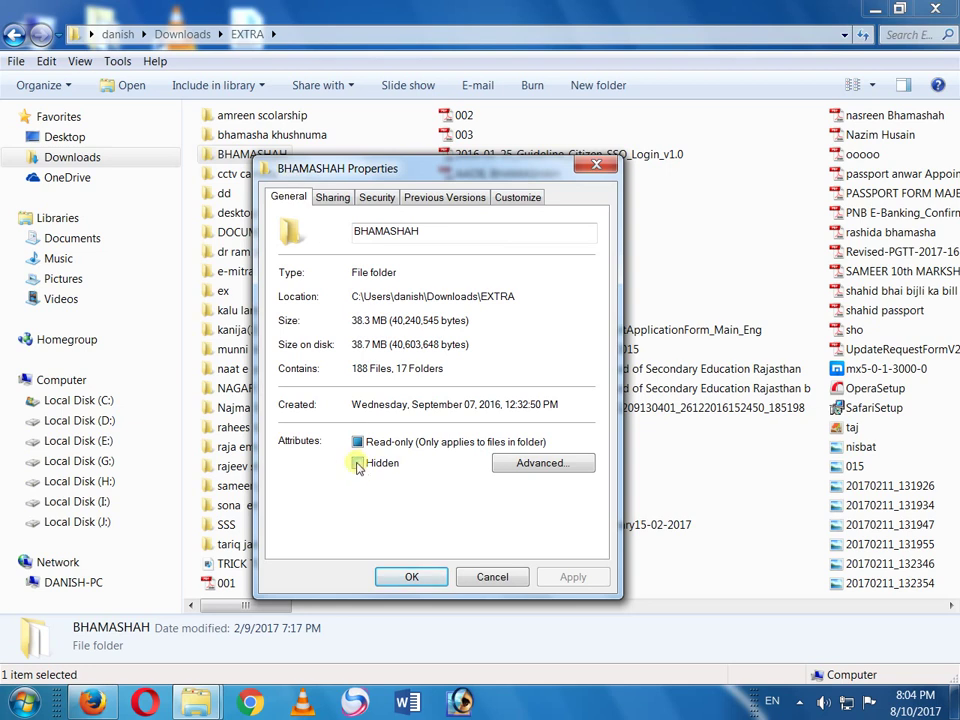
{"action": "left_click", "coordinate": [358, 464]}
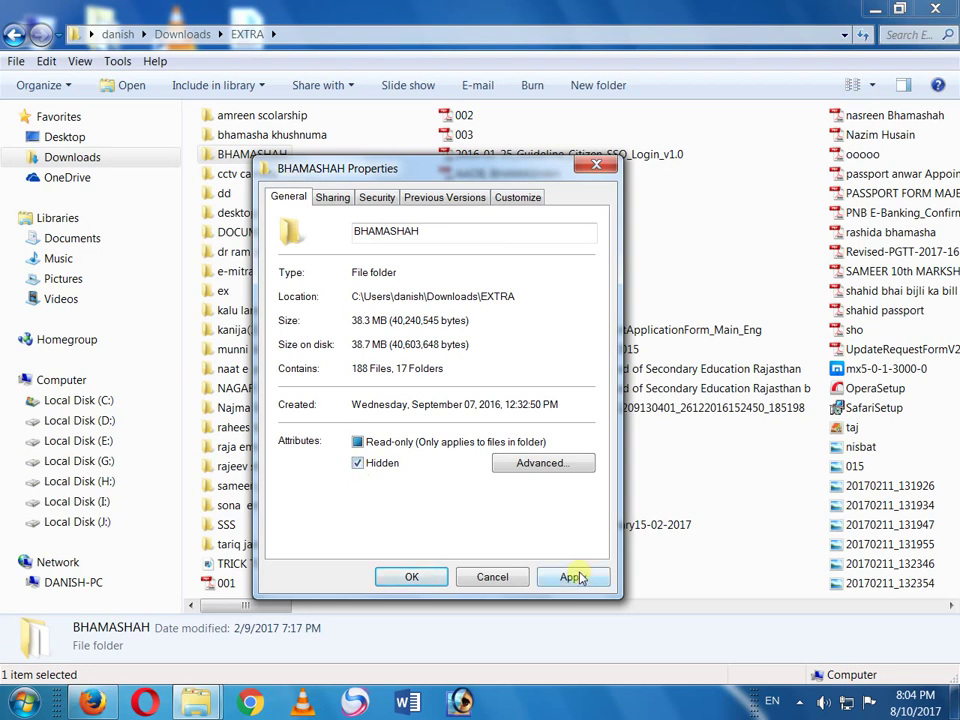
{"action": "left_click", "coordinate": [573, 577]}
{"action": "left_click", "coordinate": [499, 400]}
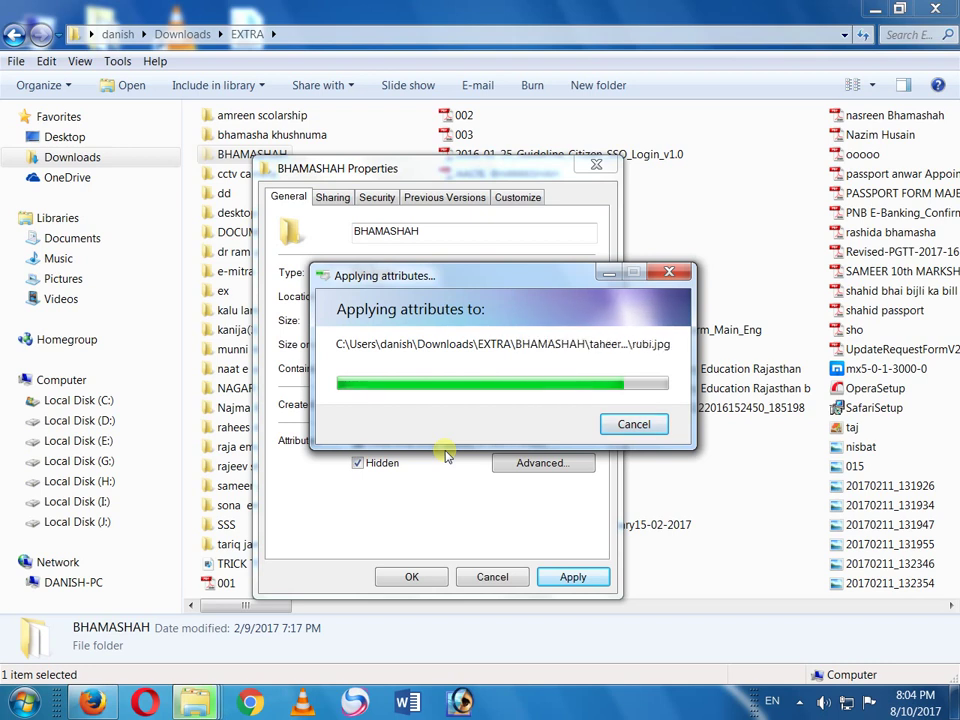
{"action": "left_click", "coordinate": [414, 578]}
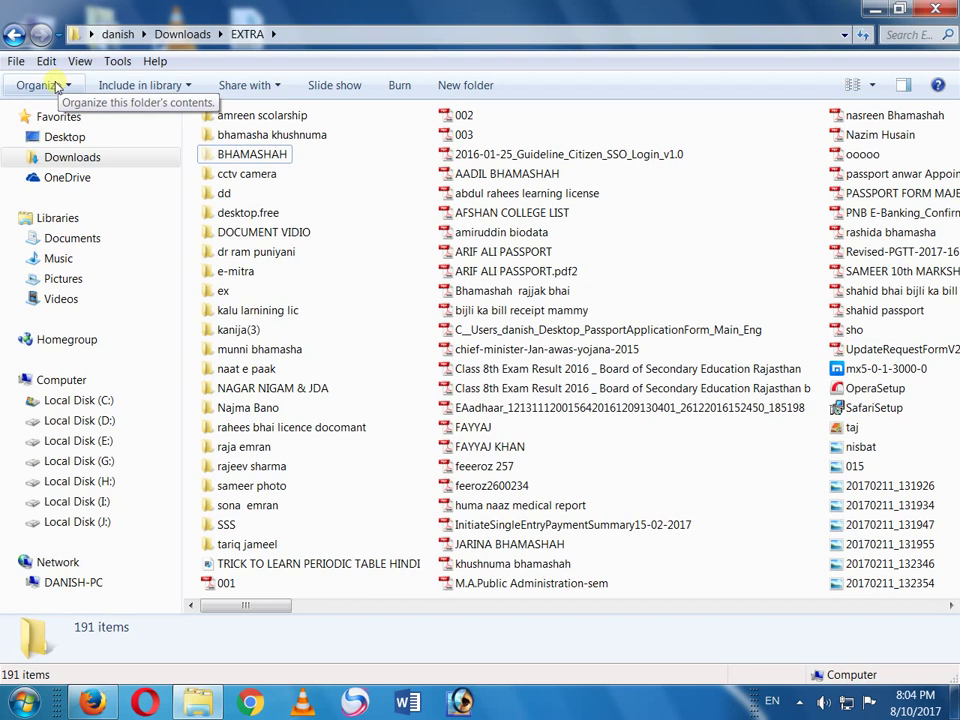
- Set the folder options to not show hidden files, folders, or drives, and check the EXTRA folder's list
{"action": "left_click", "coordinate": [57, 87]}
{"action": "left_click", "coordinate": [115, 252]}
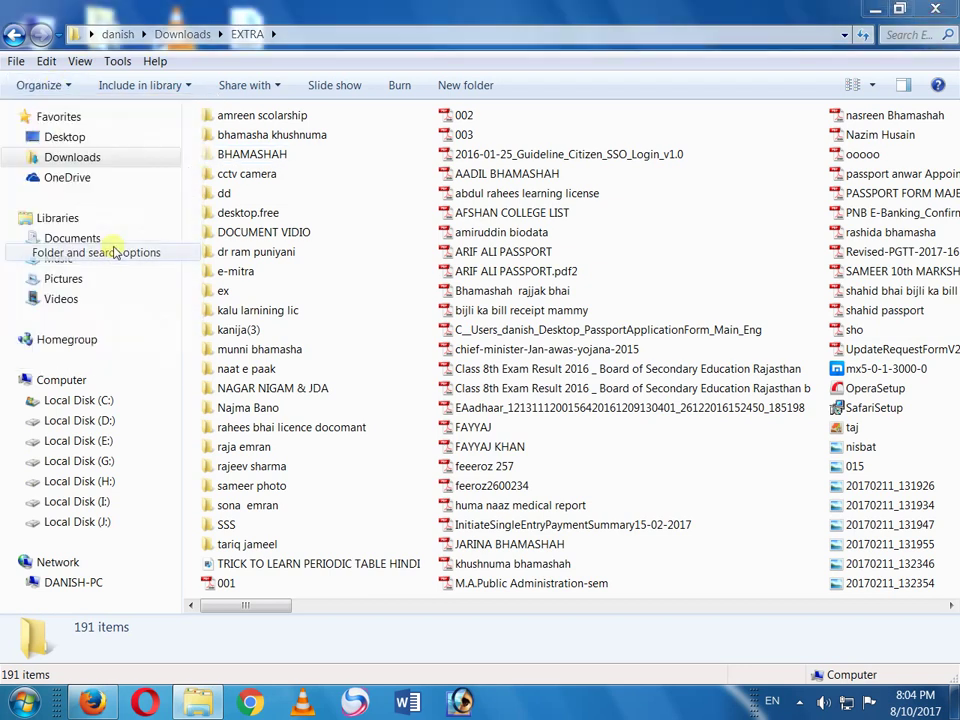
{"action": "left_click", "coordinate": [90, 112]}
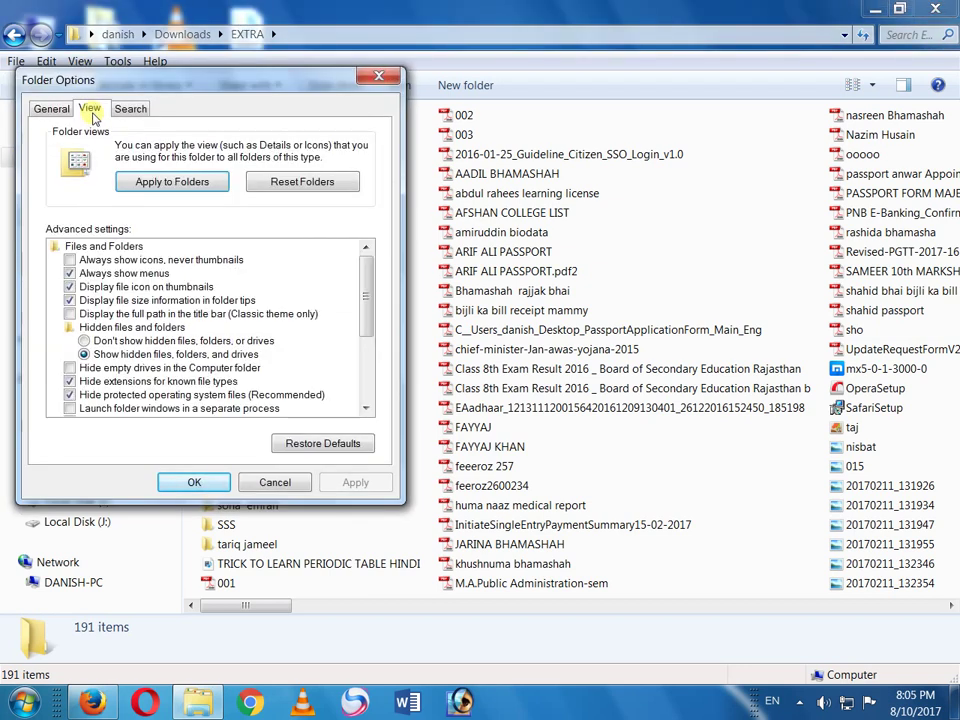
{"action": "left_click", "coordinate": [100, 343]}
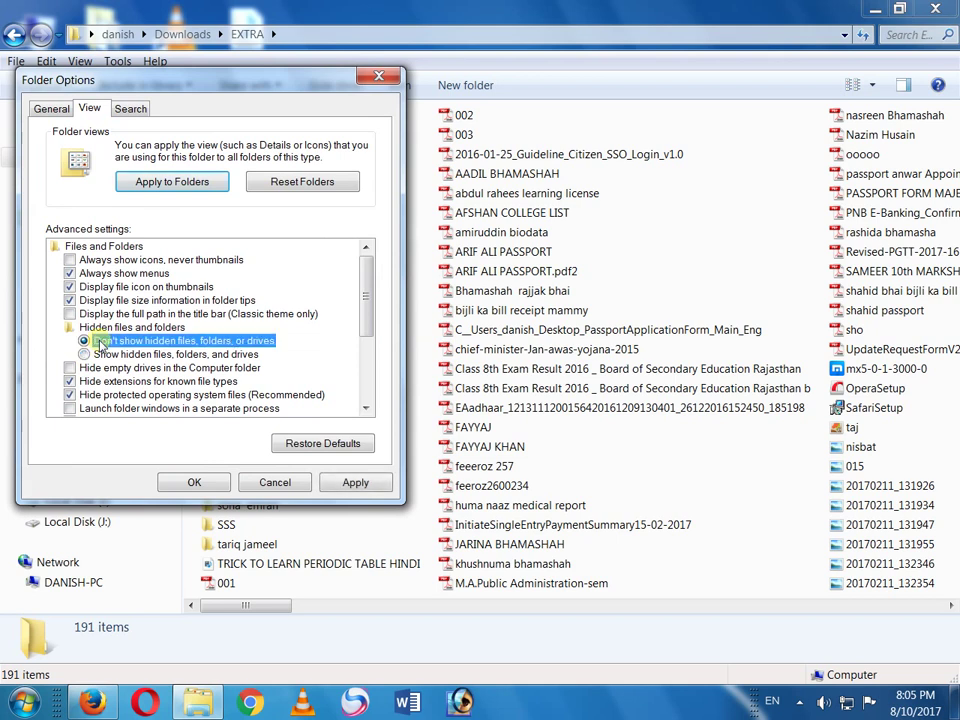
{"action": "left_click", "coordinate": [366, 484]}
{"action": "left_click", "coordinate": [214, 486]}
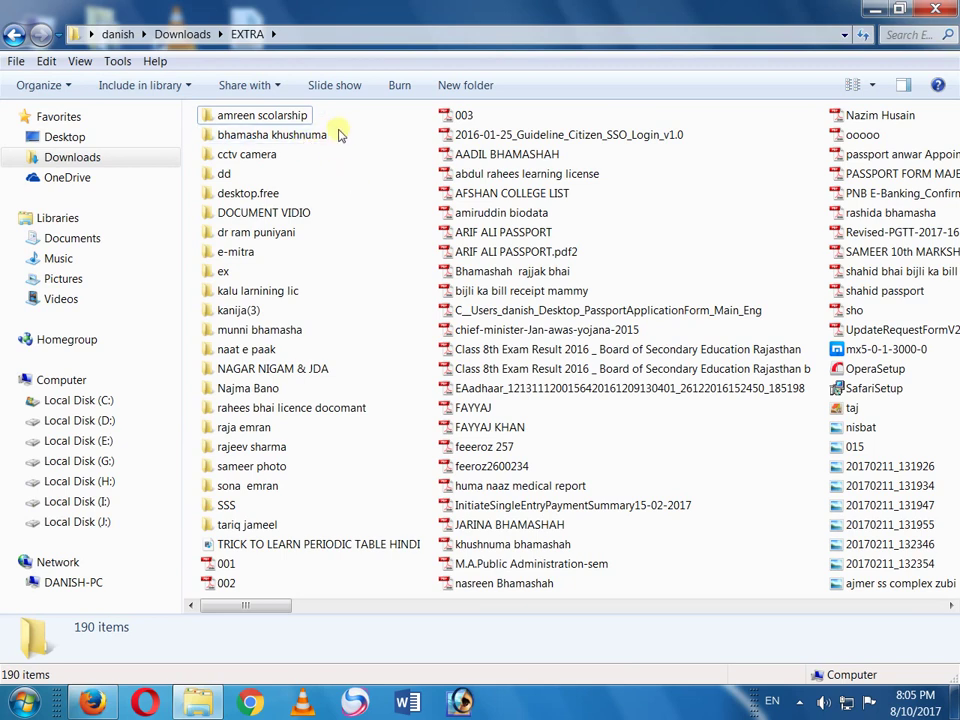
{"action": "scroll", "coordinate": [368, 185], "scroll_direction": "down", "scroll_amount": 5}
{"action": "scroll", "coordinate": [368, 185], "scroll_direction": "up", "scroll_amount": 5}
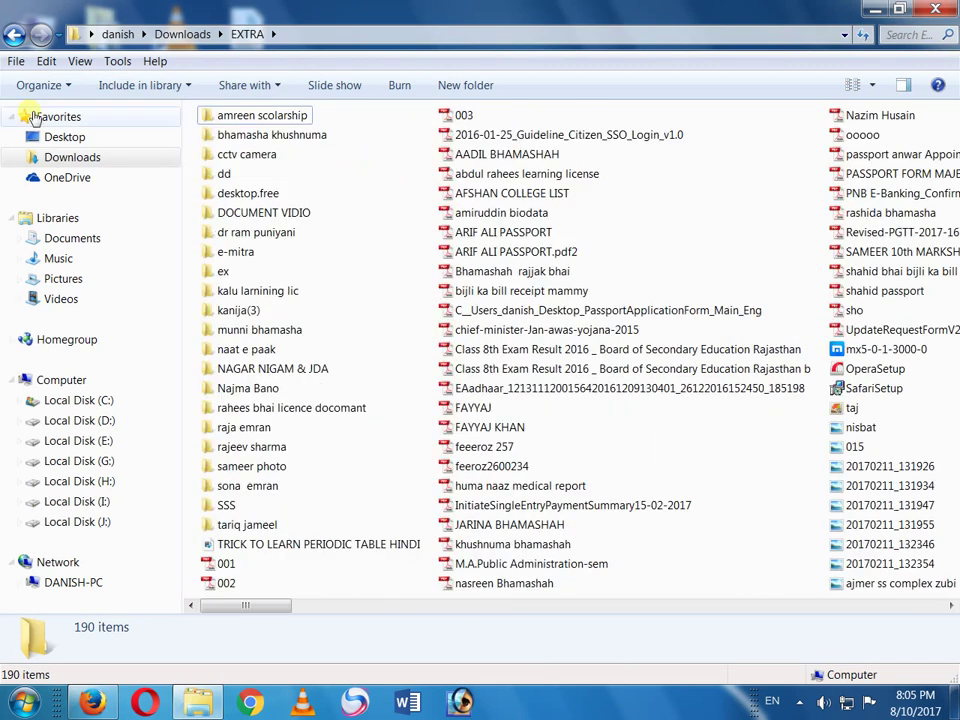
- Switch the folder options back to showing hidden files, folders, and drives
{"action": "left_click", "coordinate": [68, 90]}
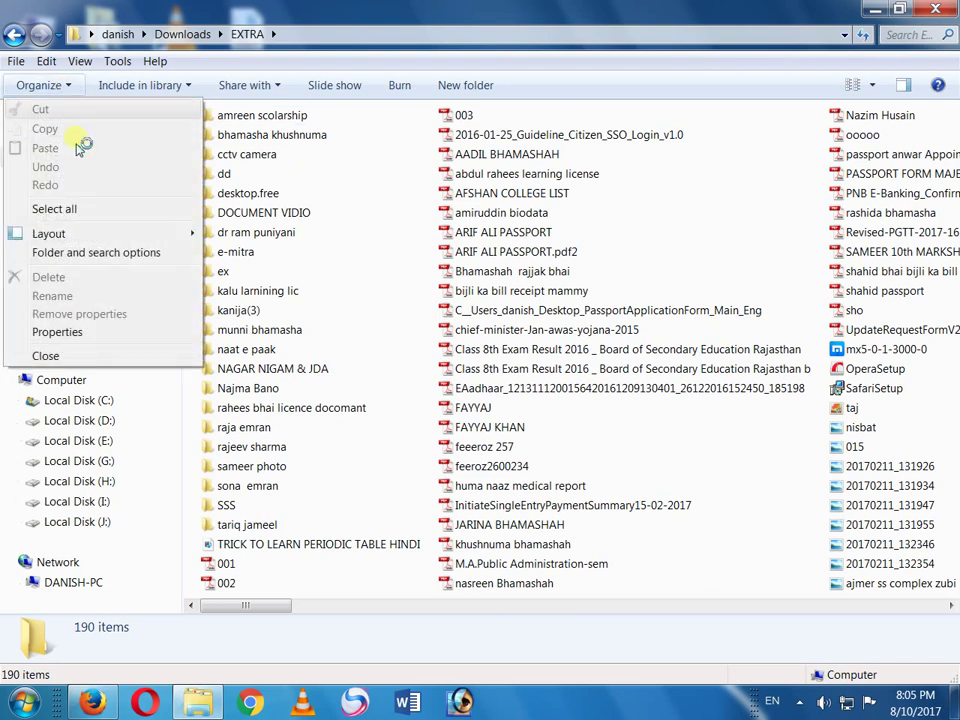
{"action": "left_click", "coordinate": [97, 253]}
{"action": "left_click", "coordinate": [100, 108]}
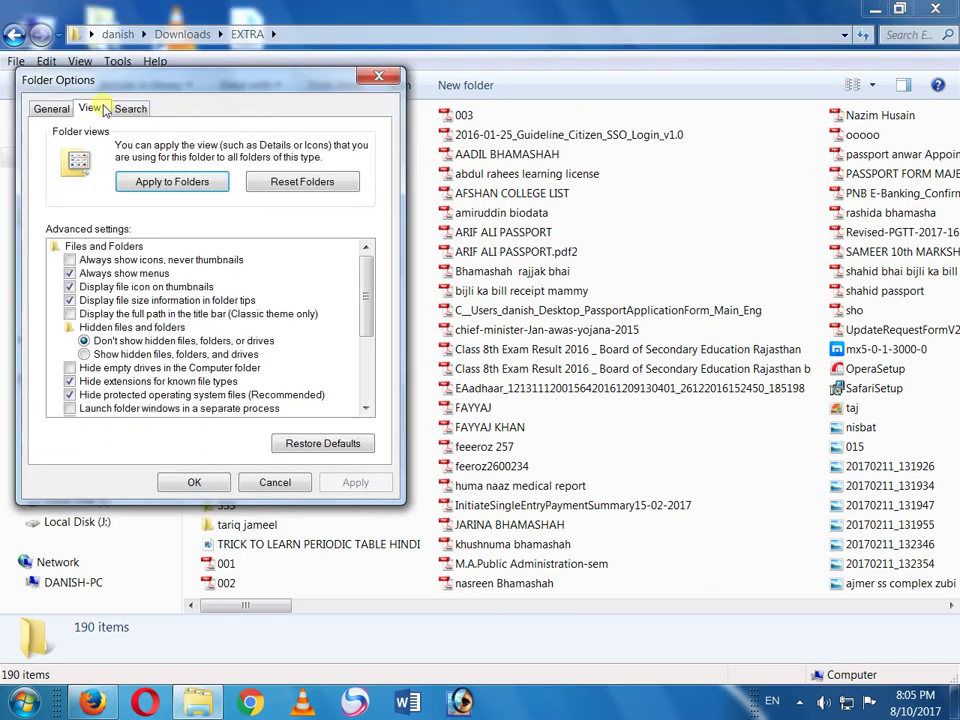
{"action": "left_click_drag", "start_coordinate": [663, 57], "coordinate": [584, 54]}
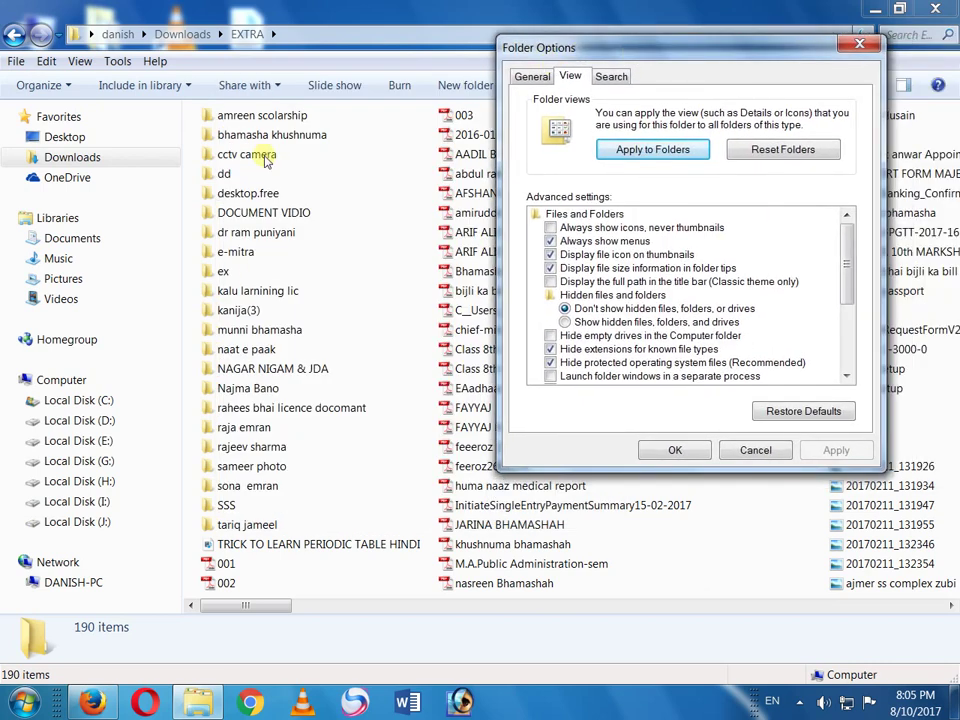
{"action": "left_click", "coordinate": [589, 326]}
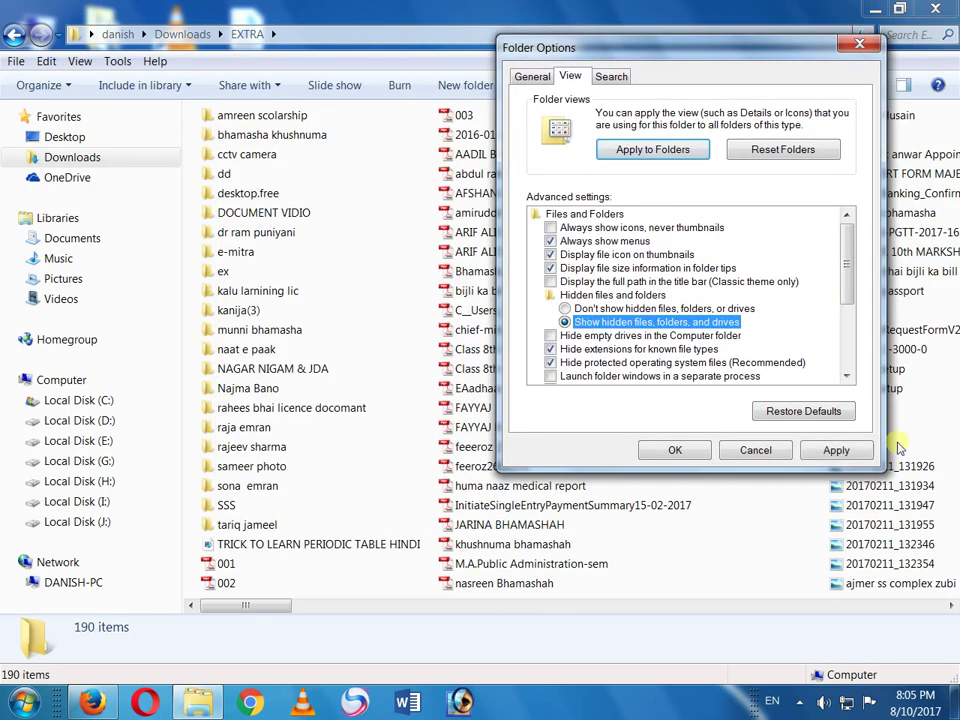
{"action": "left_click", "coordinate": [836, 451]}
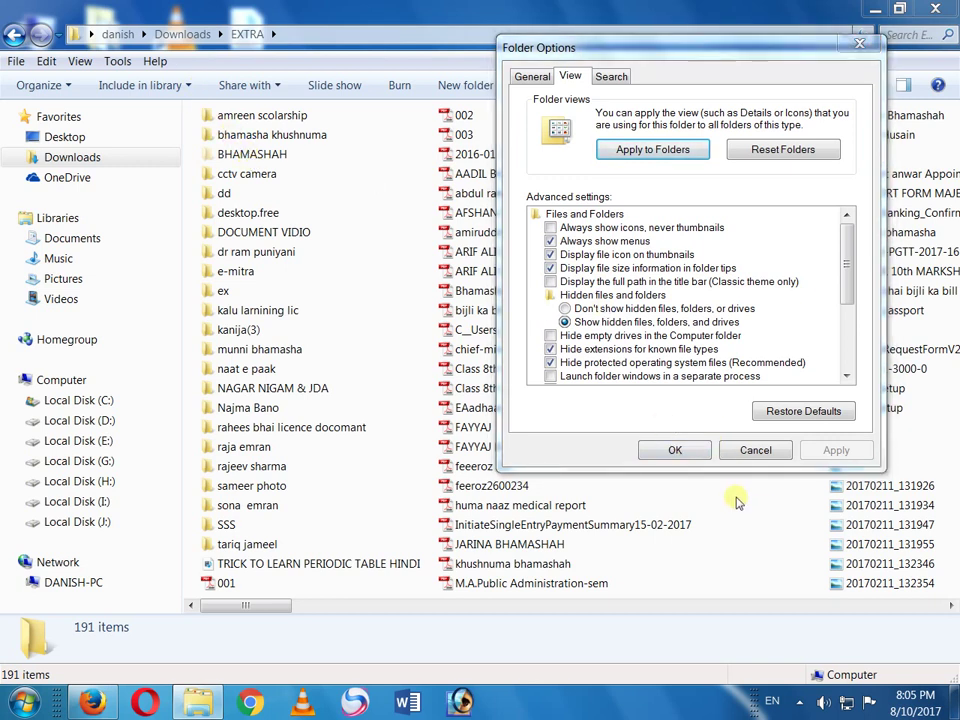
{"action": "left_click", "coordinate": [680, 448]}
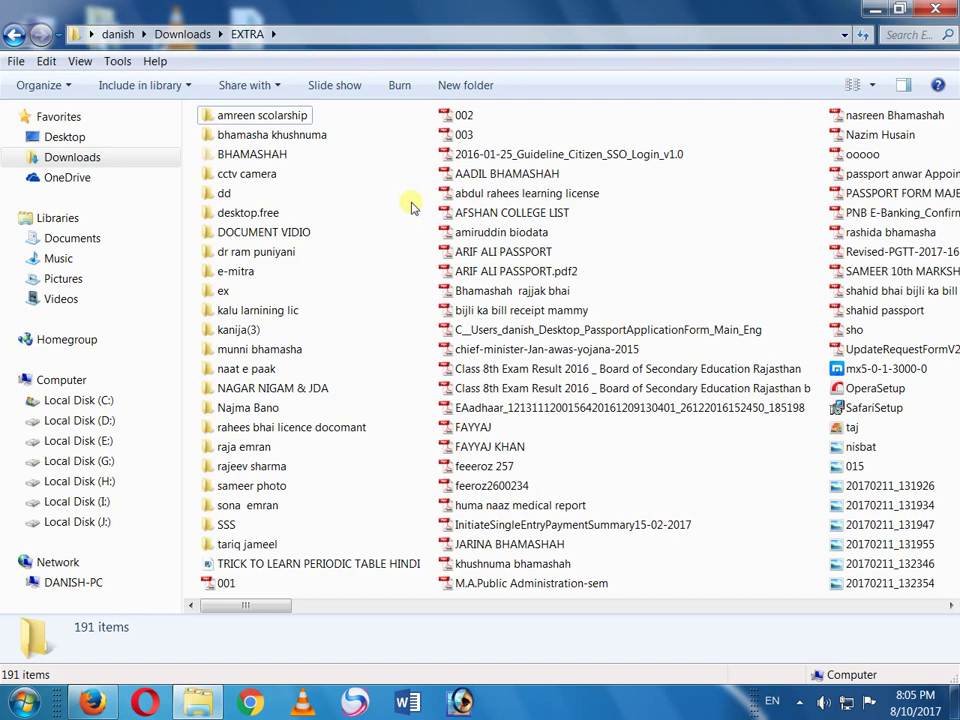
- Remove the Hidden attribute from the BHAMASHAH folder, including its subfolders and files
{"action": "left_click", "coordinate": [252, 155]}
{"action": "right_click", "coordinate": [253, 158]}
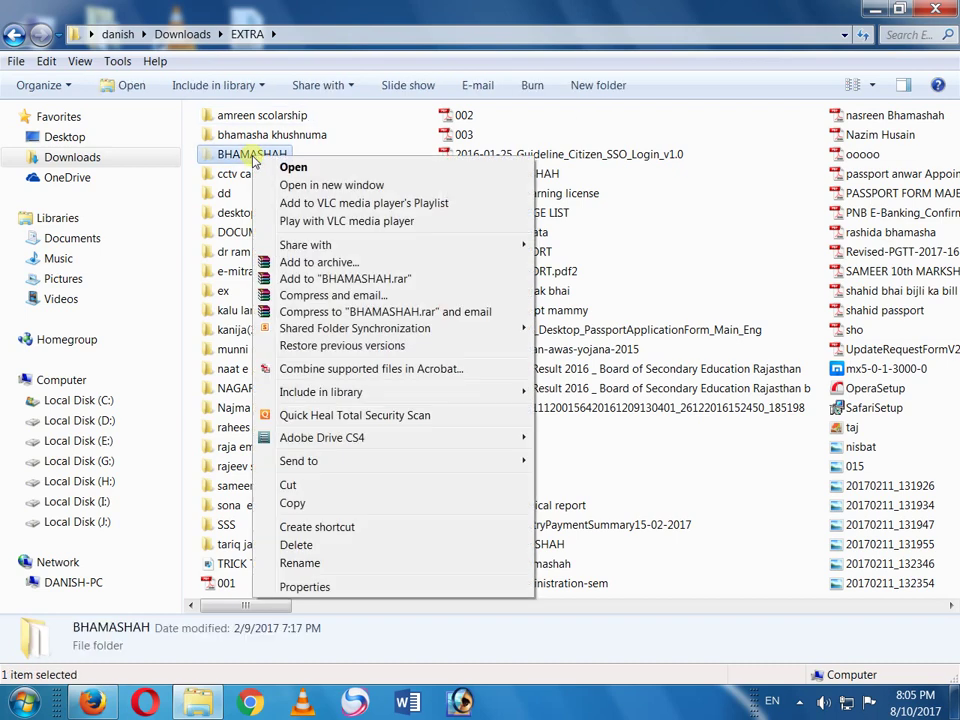
{"action": "left_click", "coordinate": [413, 587]}
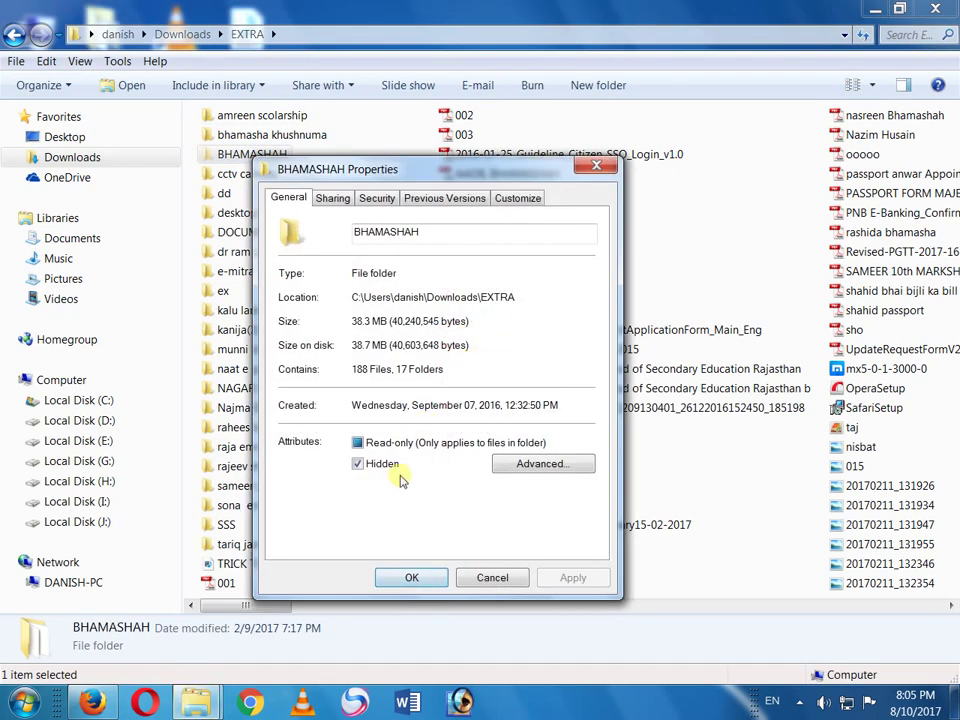
{"action": "left_click", "coordinate": [358, 465]}
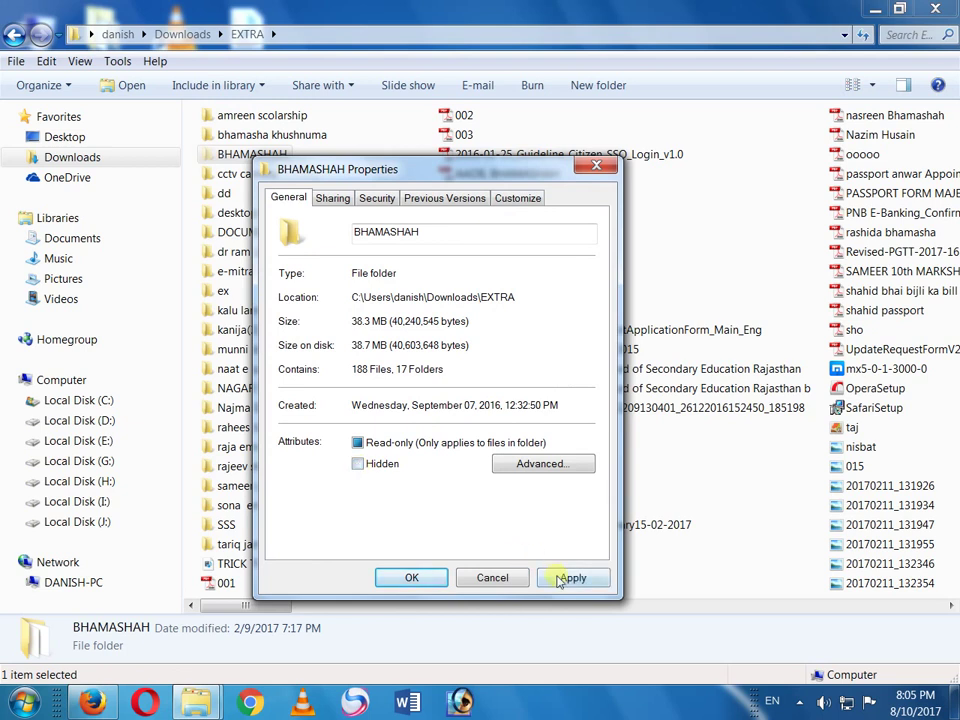
{"action": "left_click", "coordinate": [563, 580]}
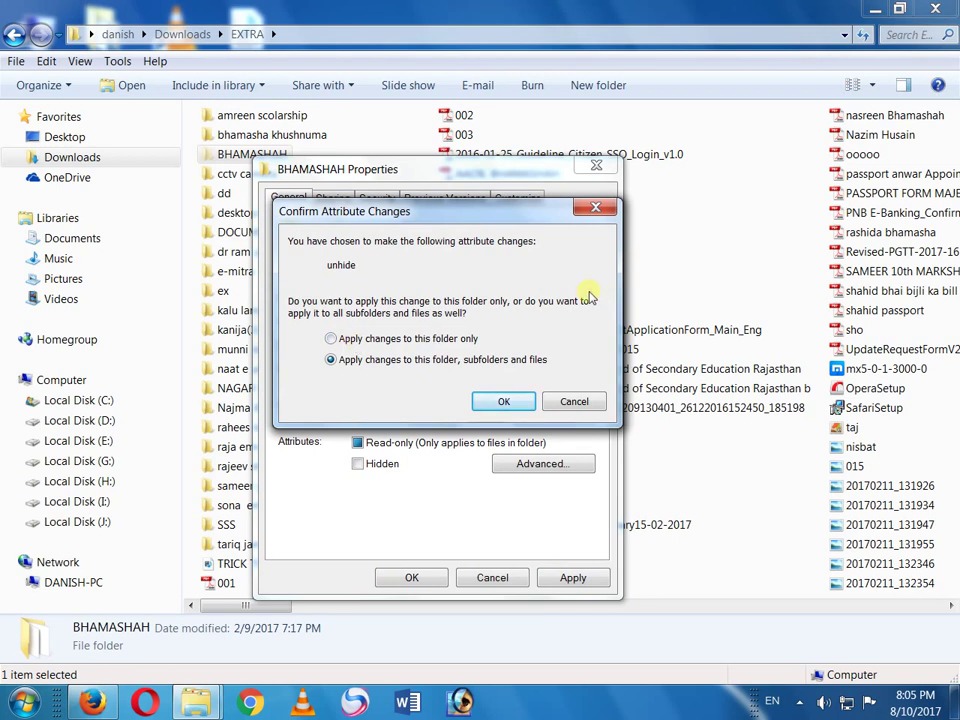
{"action": "left_click", "coordinate": [500, 402]}
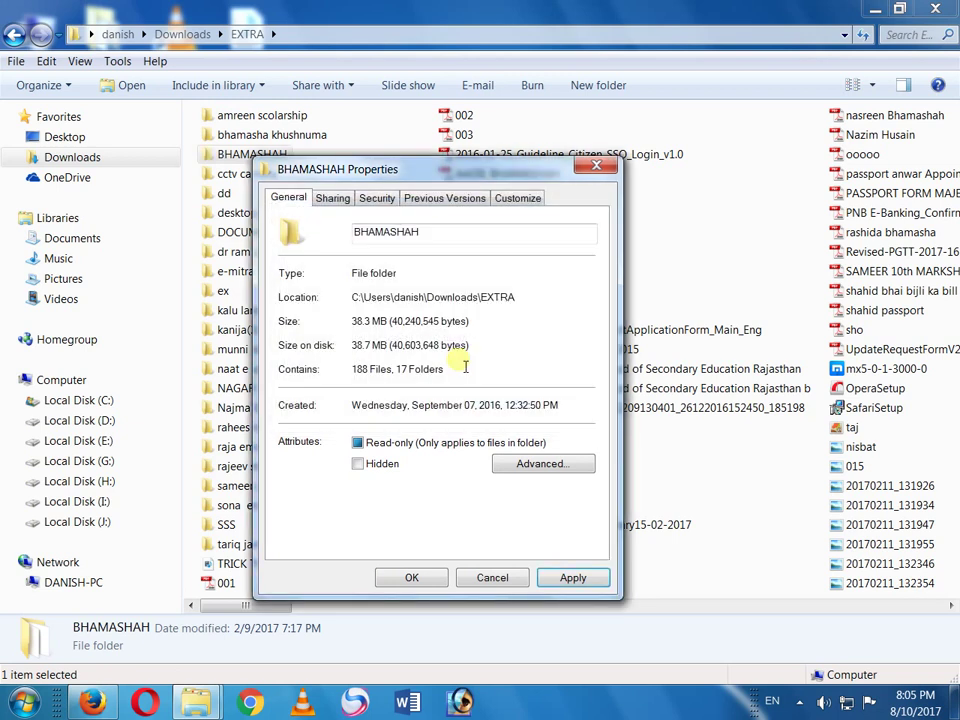
{"action": "left_click", "coordinate": [412, 578]}
{"action": "left_click", "coordinate": [321, 156]}
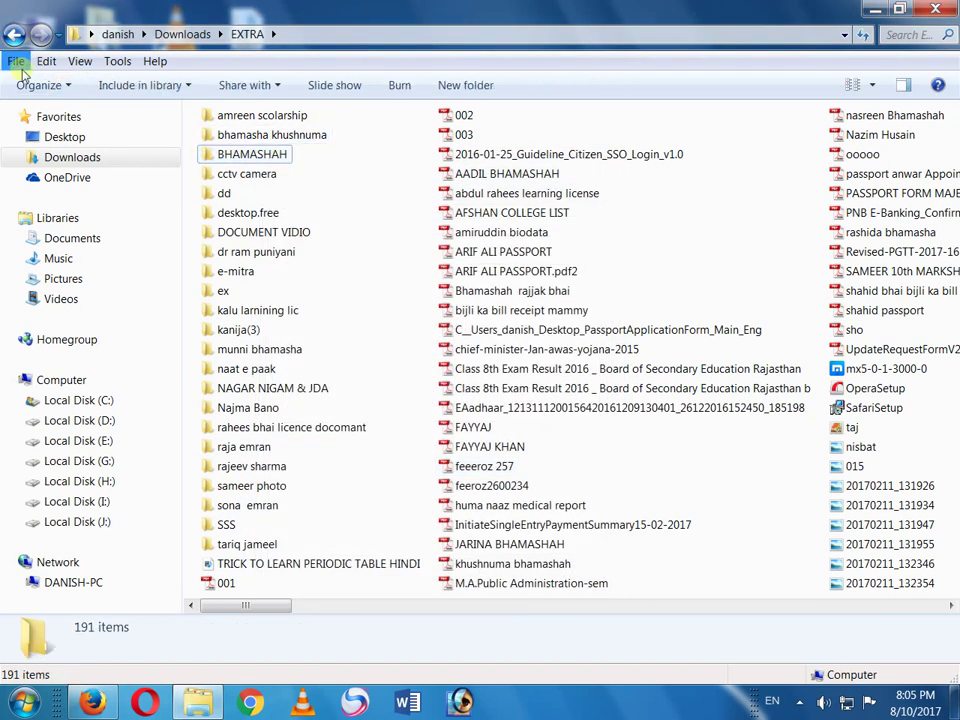
- Set the folder options to not show hidden files, folders, or drives, and look through the EXTRA folder's contents again
{"action": "left_click", "coordinate": [68, 90]}
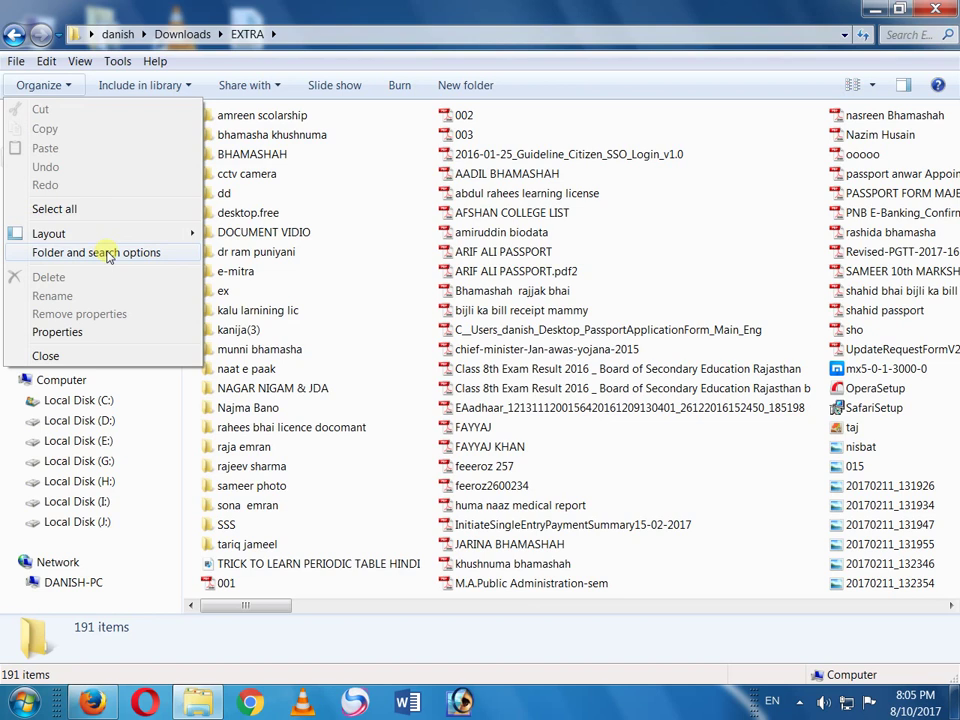
{"action": "left_click", "coordinate": [108, 253]}
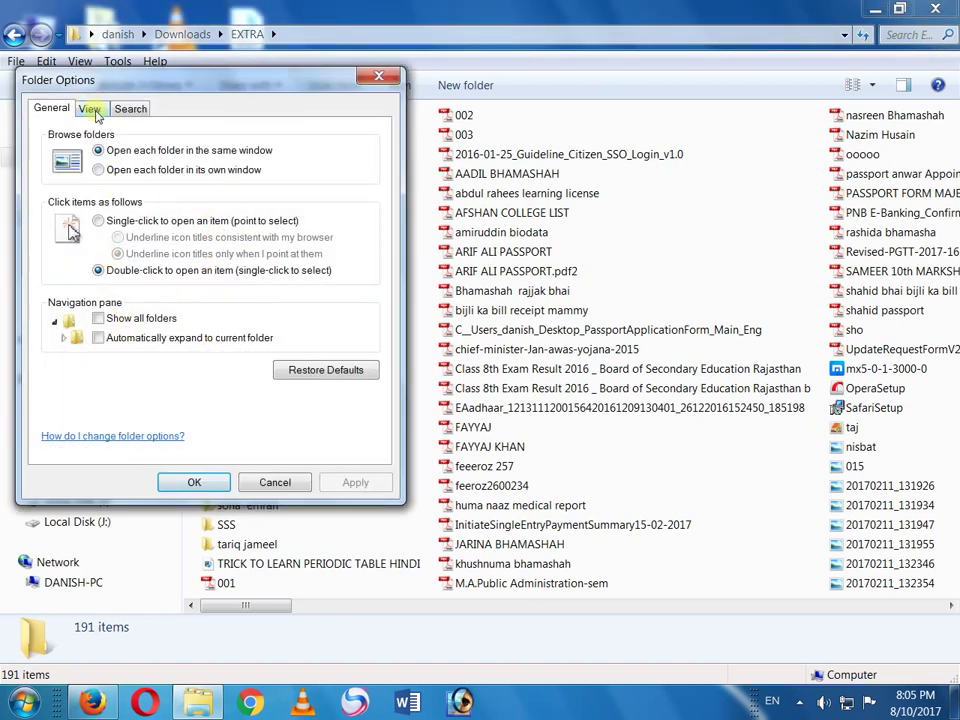
{"action": "left_click", "coordinate": [92, 110]}
{"action": "left_click", "coordinate": [133, 340]}
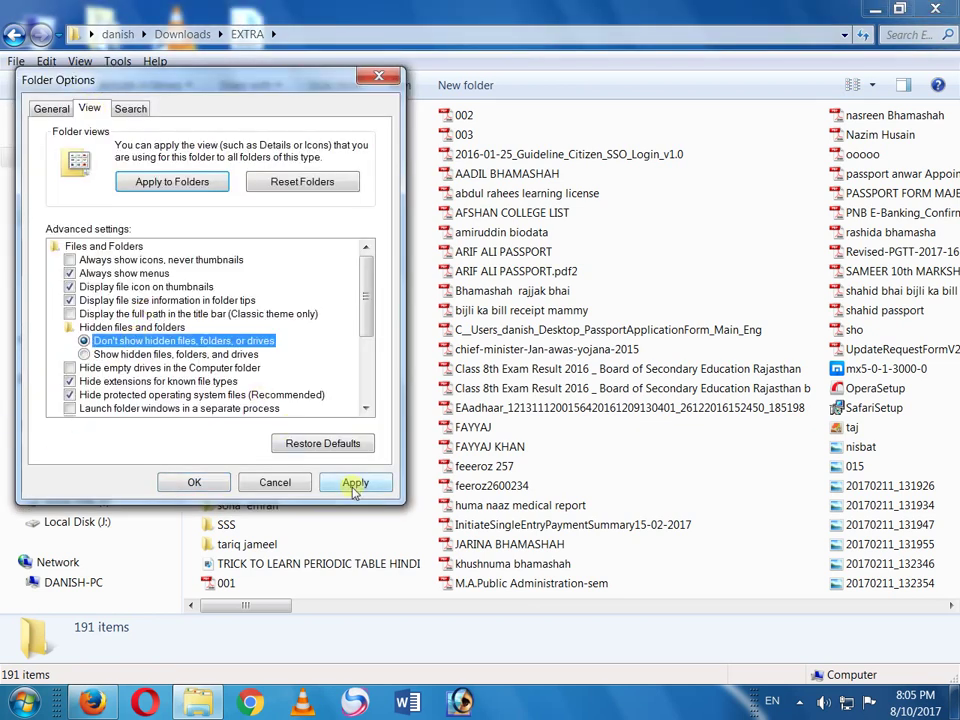
{"action": "left_click", "coordinate": [355, 487]}
{"action": "left_click", "coordinate": [194, 482]}
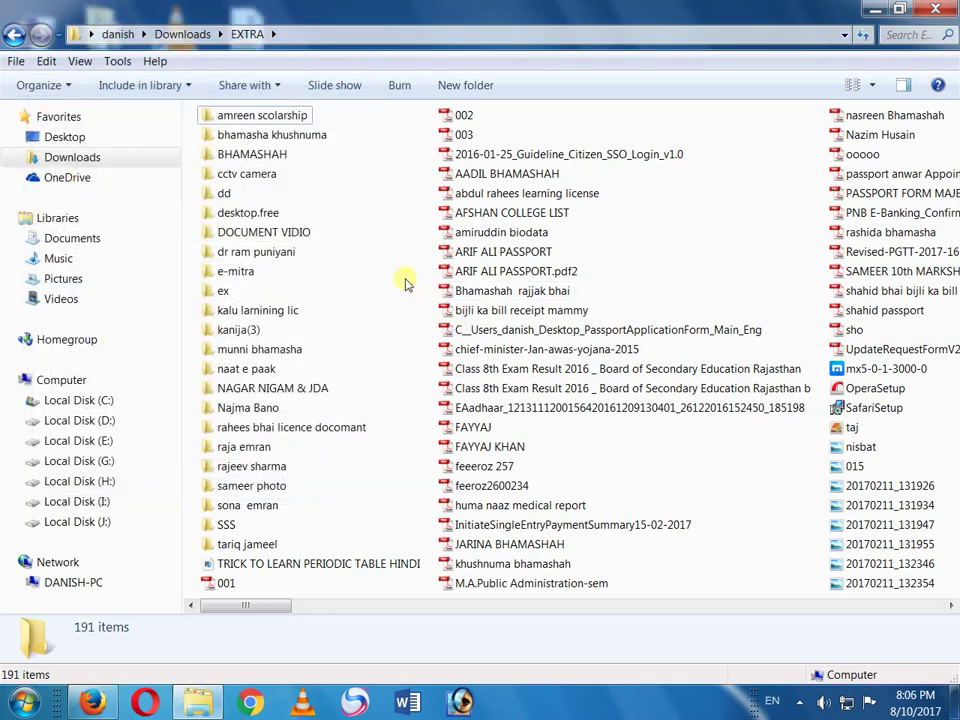
{"action": "scroll", "coordinate": [405, 284], "scroll_direction": "down", "scroll_amount": 5}
{"action": "scroll", "coordinate": [405, 284], "scroll_direction": "up", "scroll_amount": 5}
- Go to the Computer overview of drives and open Local Disk (D:)
{"action": "left_click", "coordinate": [60, 380]}
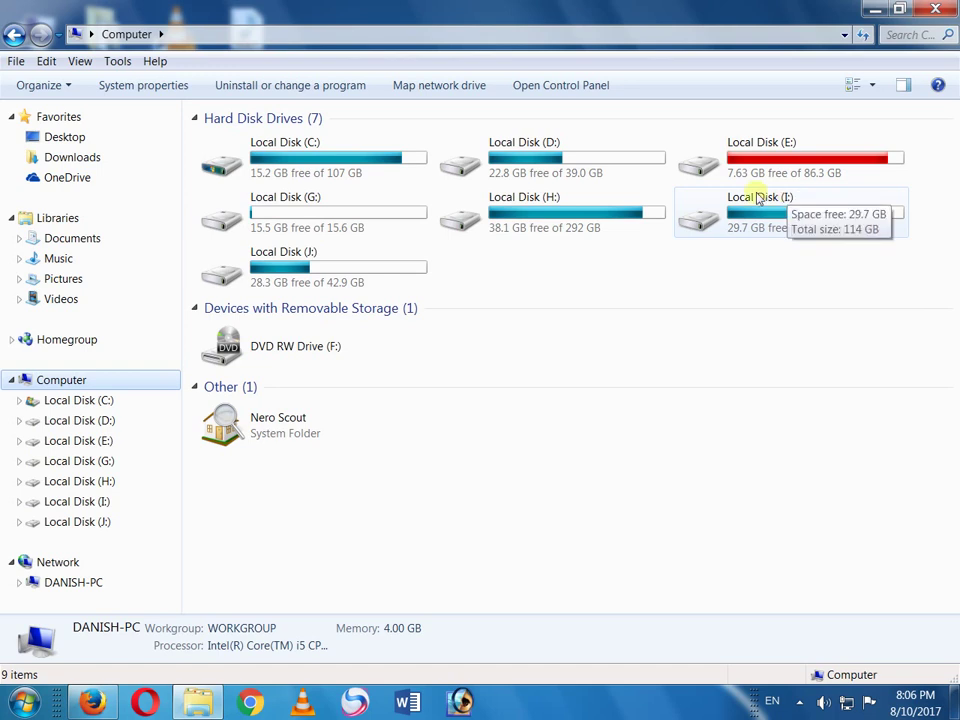
{"action": "left_click", "coordinate": [15, 61]}
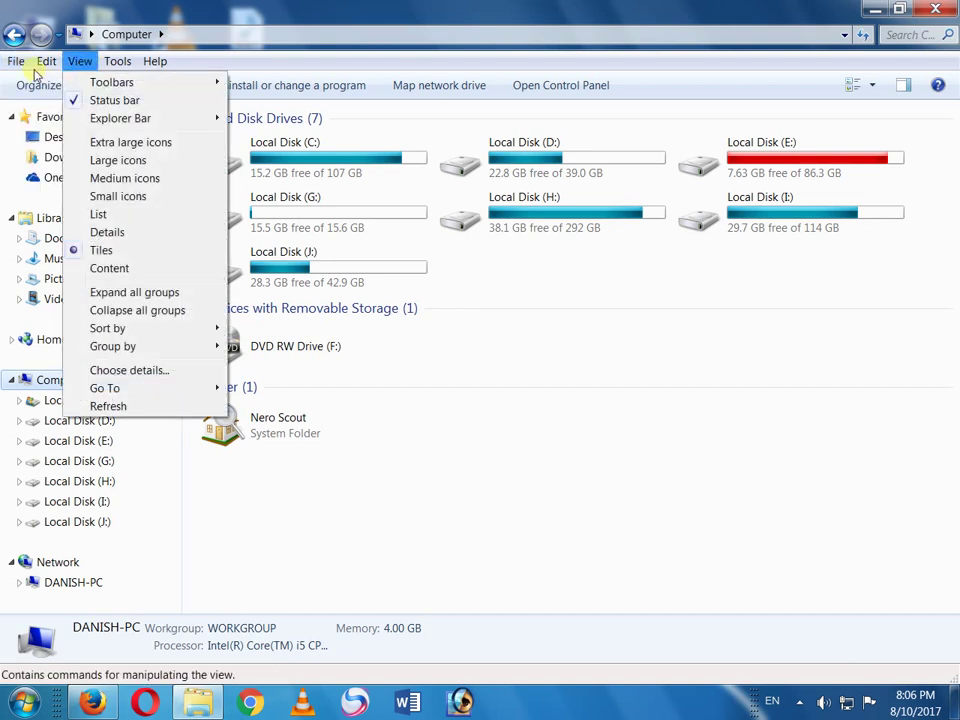
{"action": "left_click", "coordinate": [64, 160]}
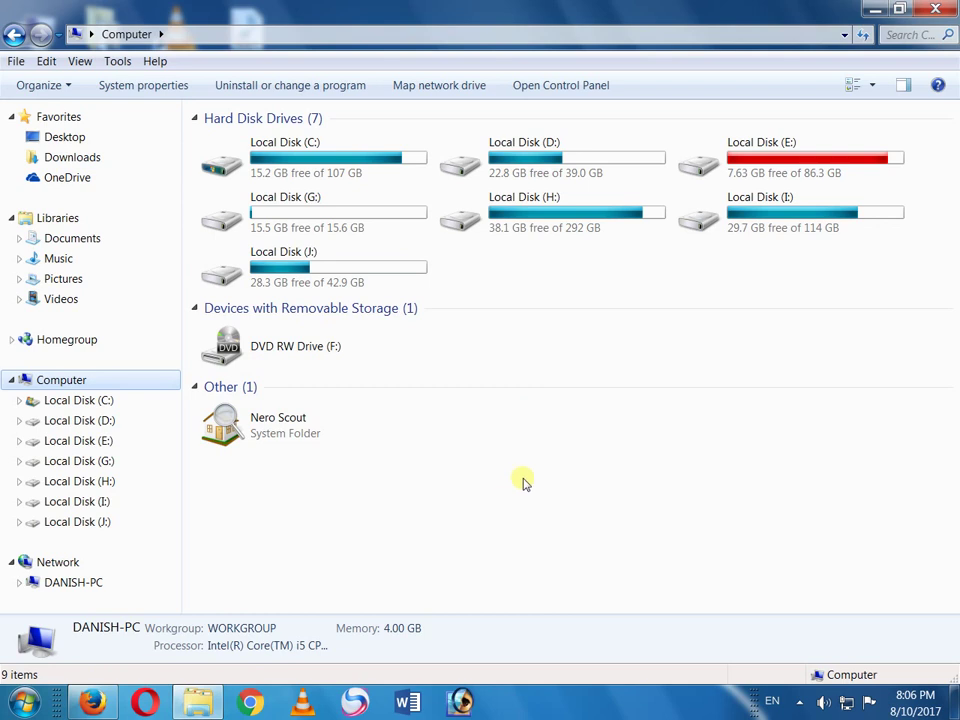
{"action": "double_click", "coordinate": [557, 158]}
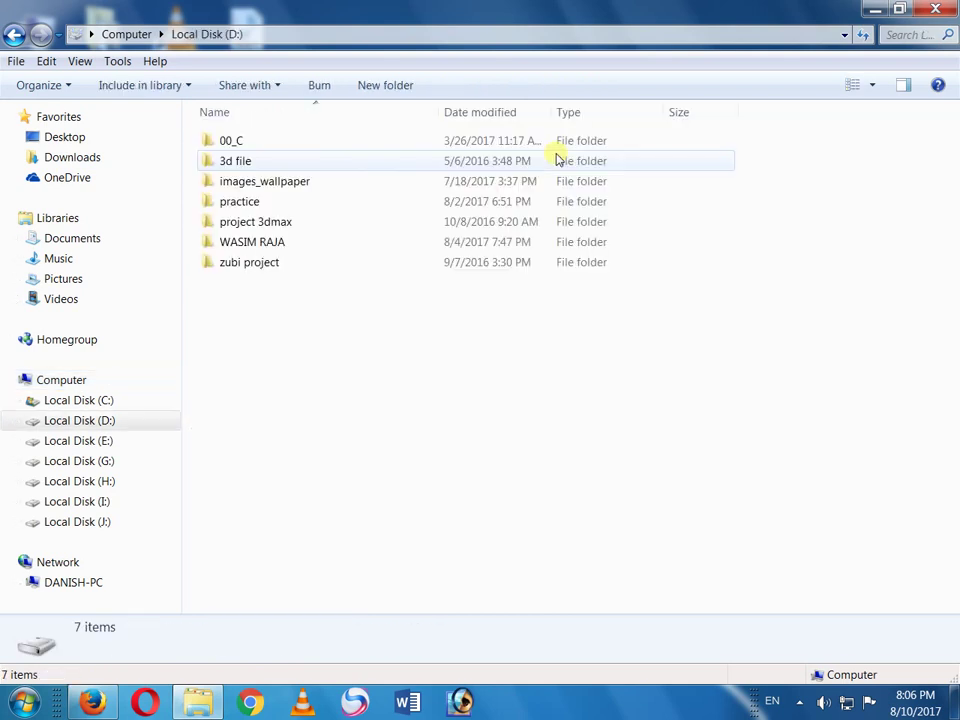
{"action": "left_click", "coordinate": [16, 61]}
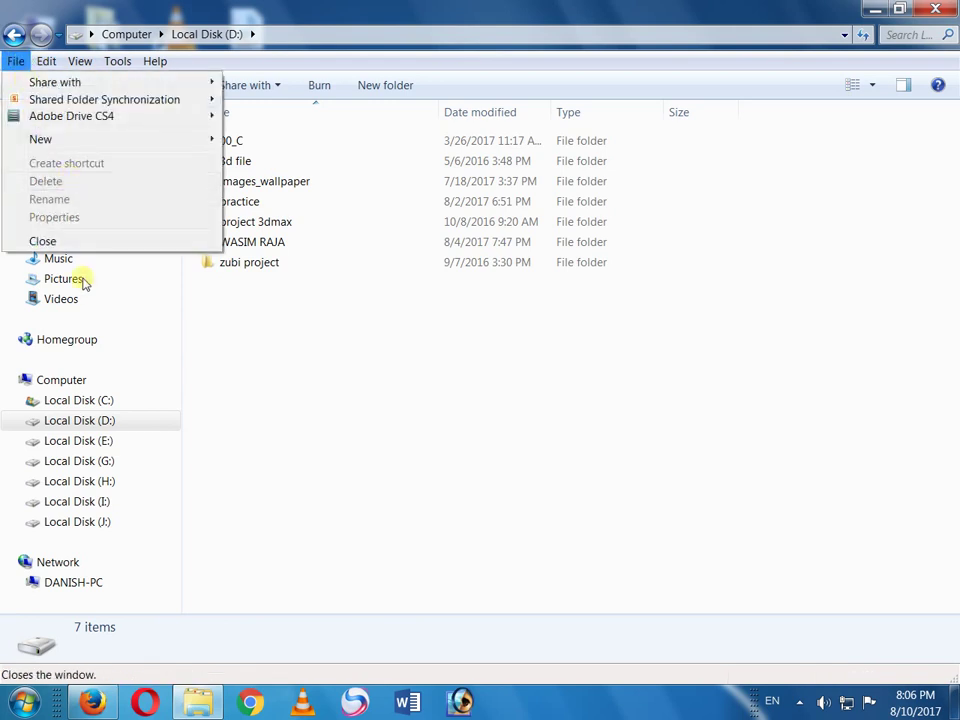
{"action": "left_click", "coordinate": [463, 341]}
- Examine the general properties and attributes of the 00_C folder, leaving them unchanged
{"action": "left_click", "coordinate": [252, 143]}
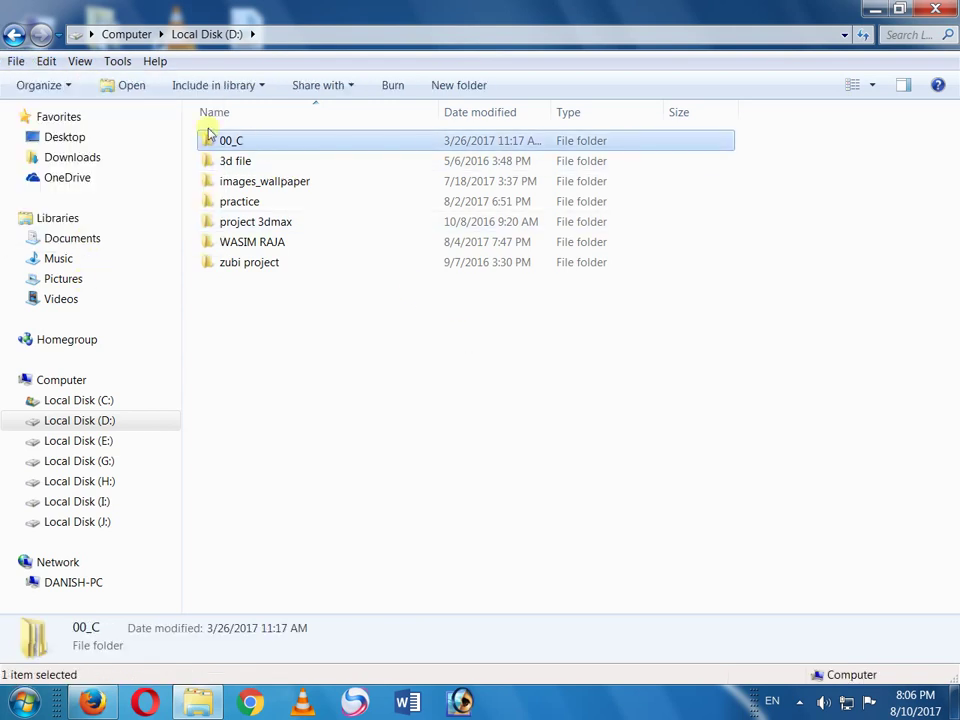
{"action": "left_click", "coordinate": [17, 61]}
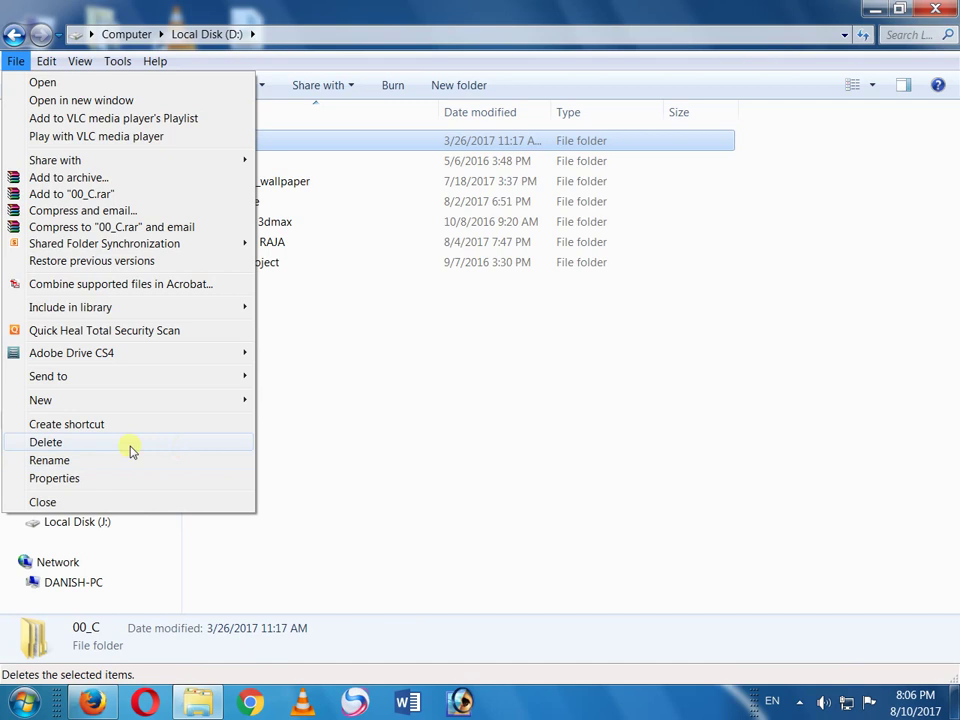
{"action": "left_click", "coordinate": [86, 480]}
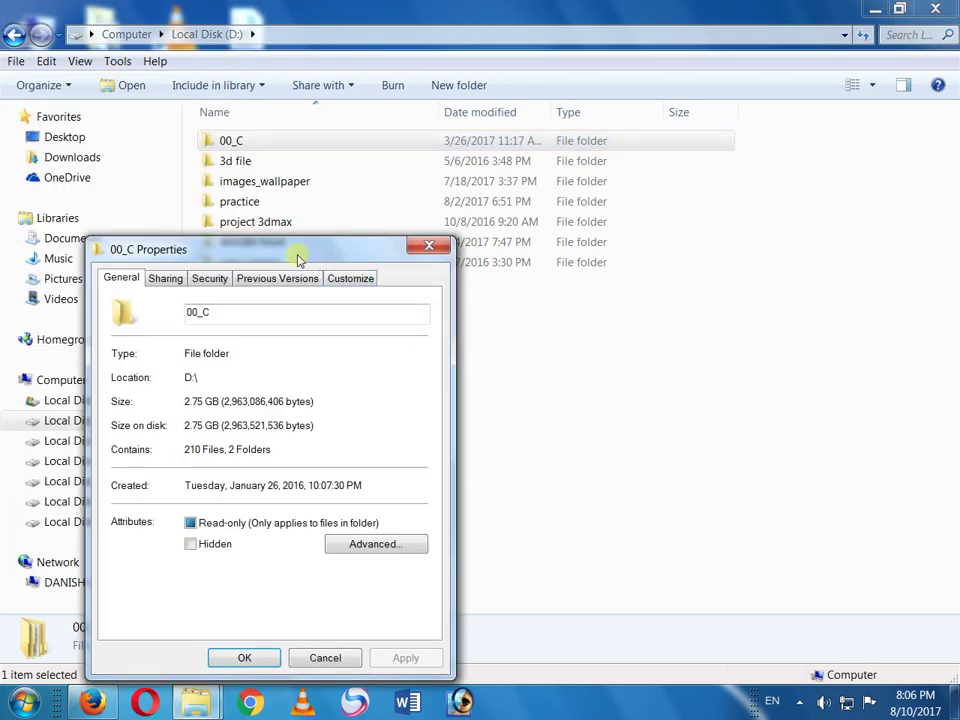
{"action": "left_click_drag", "start_coordinate": [300, 257], "coordinate": [625, 137]}
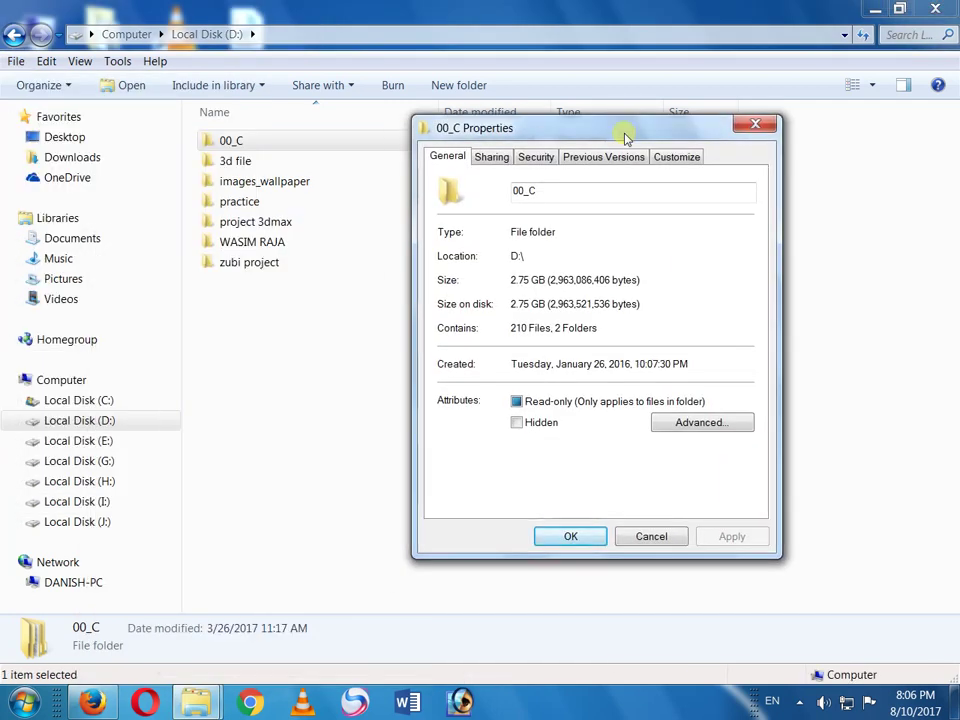
{"action": "left_click", "coordinate": [650, 538]}
{"action": "right_click", "coordinate": [329, 150]}
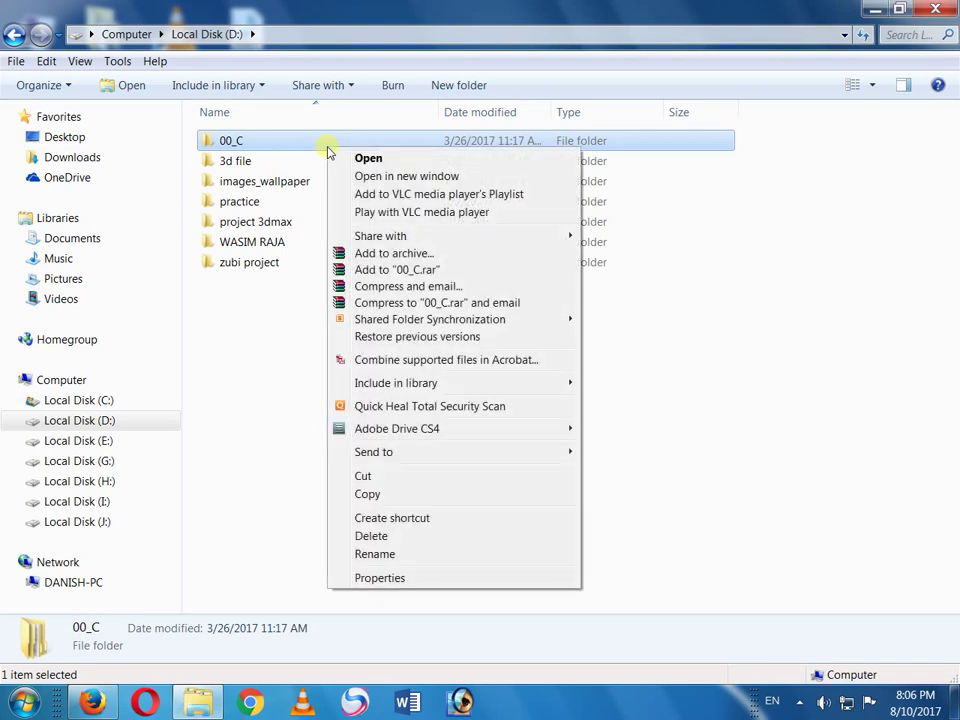
{"action": "left_click", "coordinate": [441, 578]}
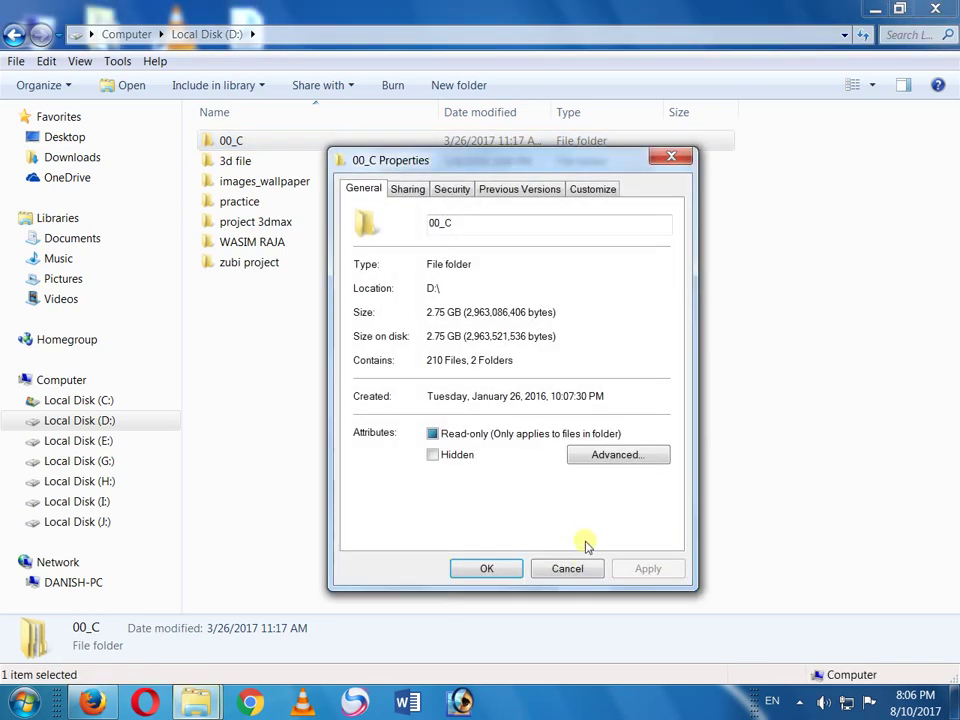
{"action": "left_click", "coordinate": [575, 568]}
- Examine the hidden files and folders setting in the folder options, and leave it without making changes
{"action": "left_click", "coordinate": [80, 61]}
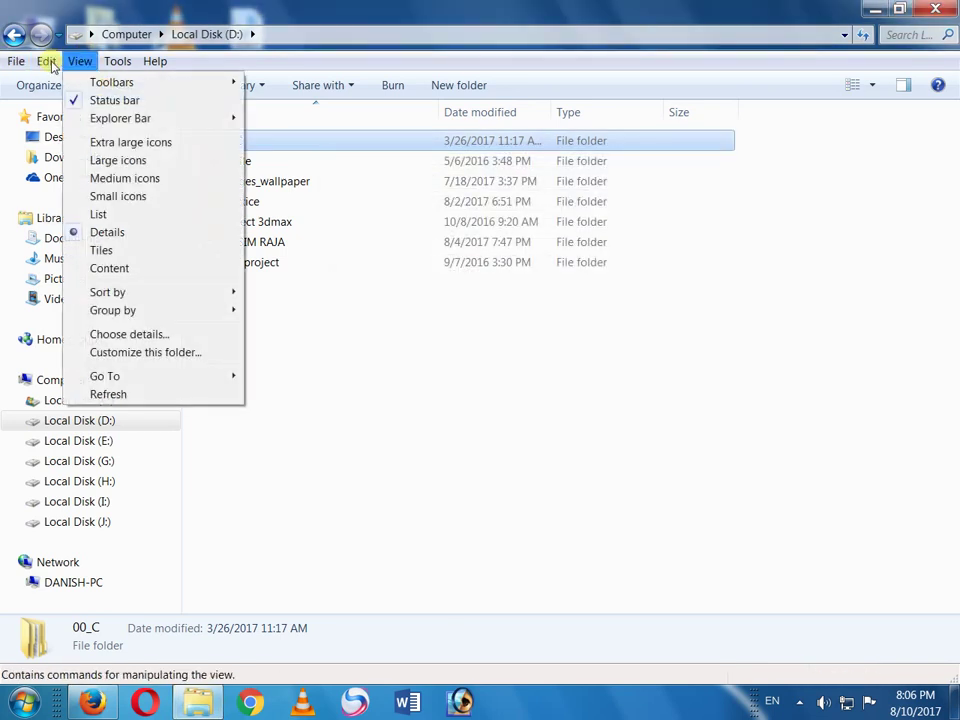
{"action": "mouse_move", "coordinate": [47, 61]}
{"action": "mouse_move", "coordinate": [77, 66]}
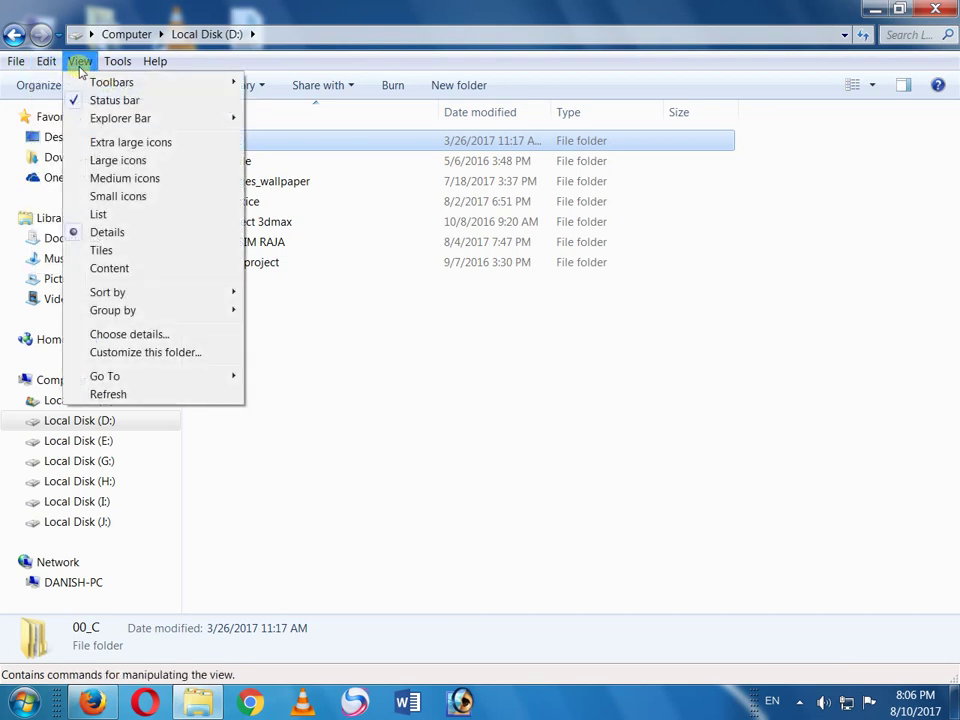
{"action": "mouse_move", "coordinate": [117, 61]}
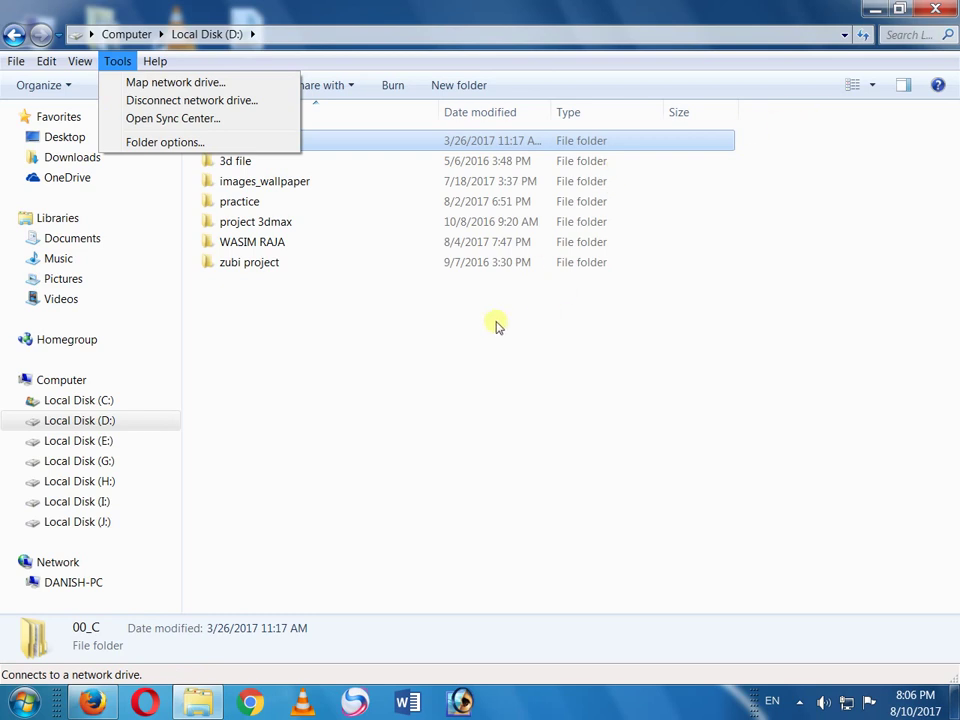
{"action": "left_click", "coordinate": [169, 144]}
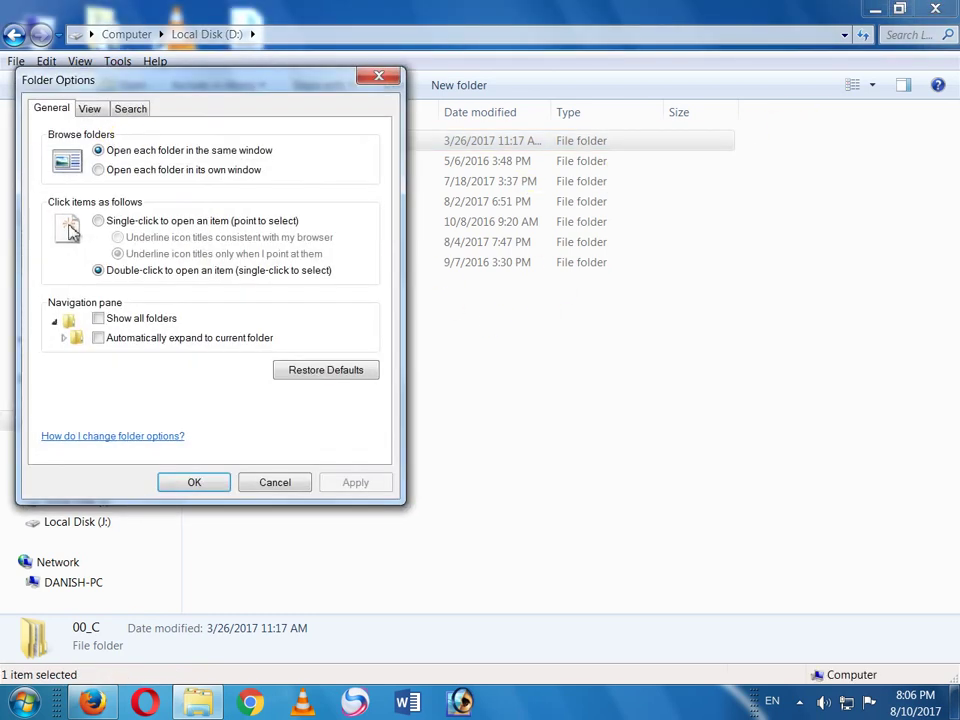
{"action": "left_click", "coordinate": [90, 110]}
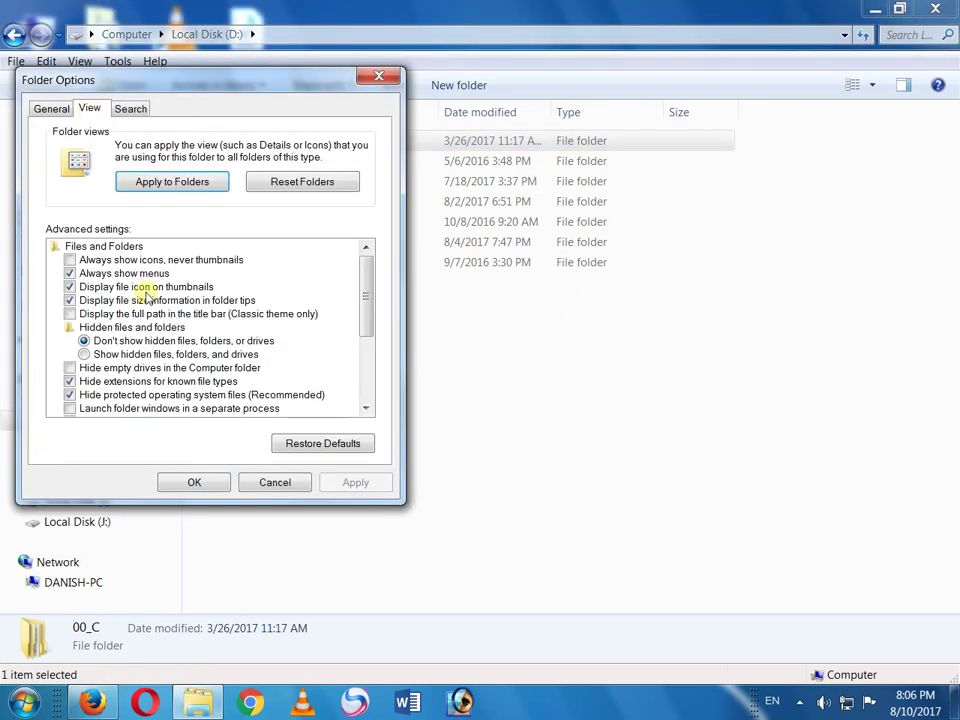
{"action": "left_click", "coordinate": [274, 482]}
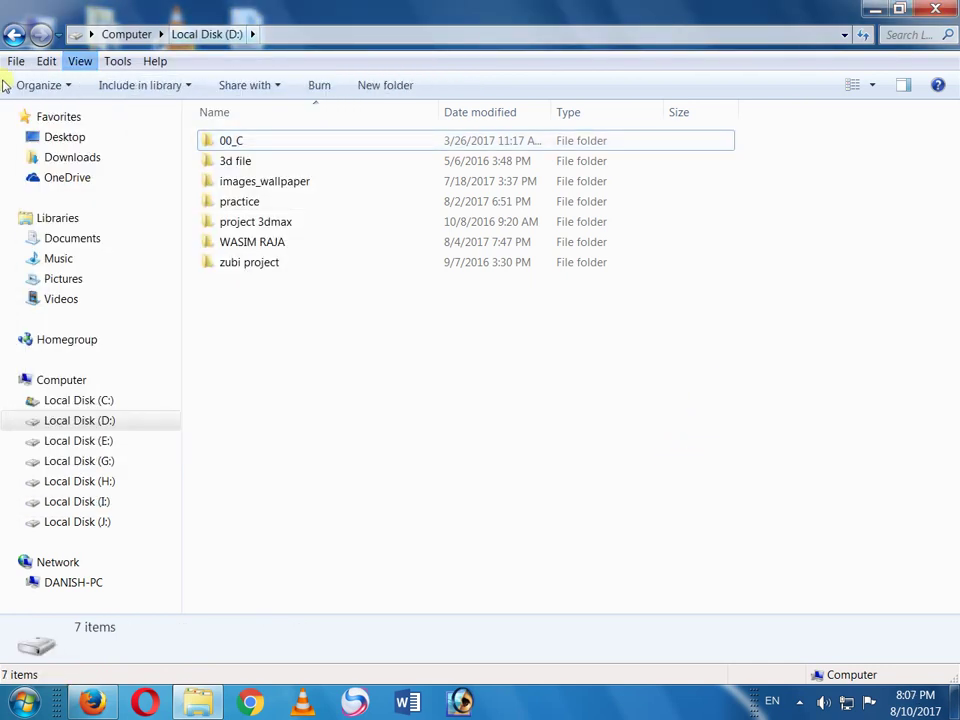
- Turn on the preview pane and open the abastrace folder inside images_wallpaper
{"action": "left_click", "coordinate": [52, 88]}
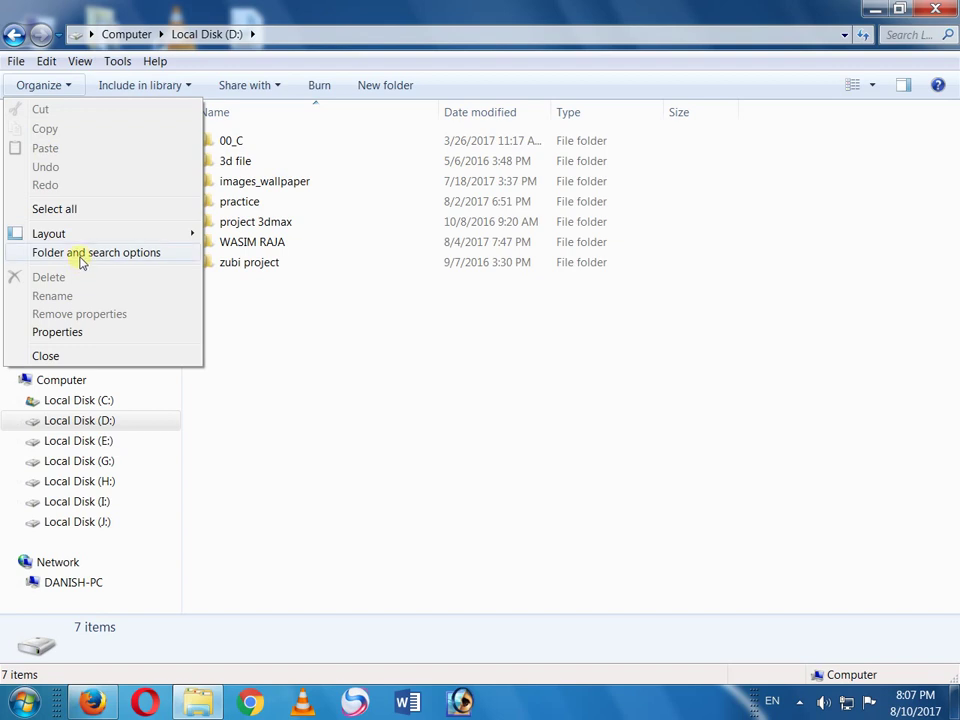
{"action": "mouse_move", "coordinate": [106, 237]}
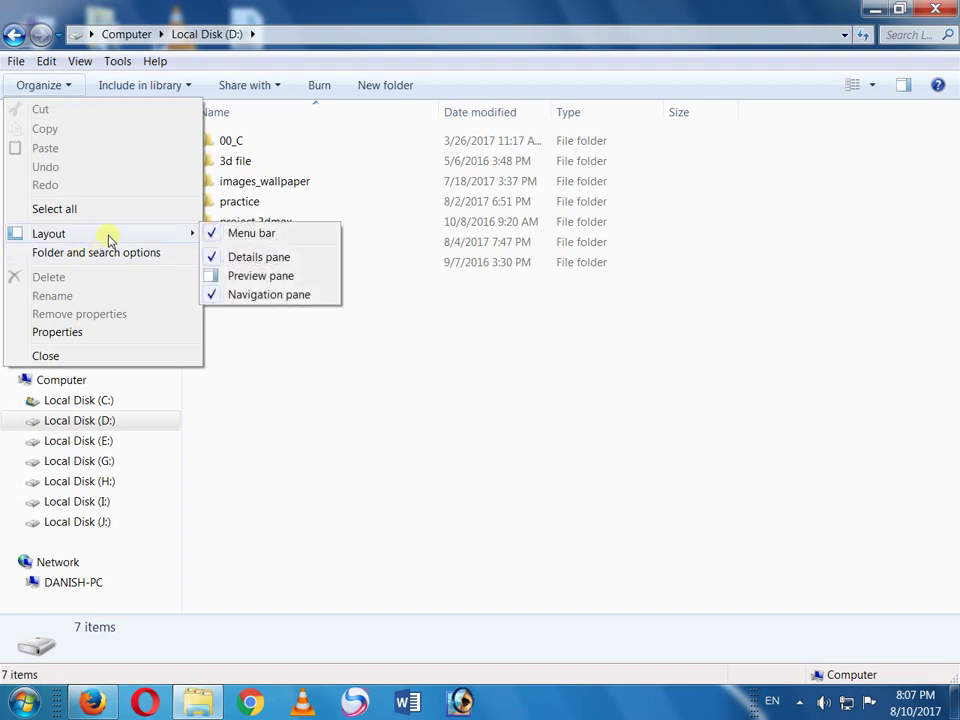
{"action": "left_click", "coordinate": [261, 275]}
{"action": "double_click", "coordinate": [300, 184]}
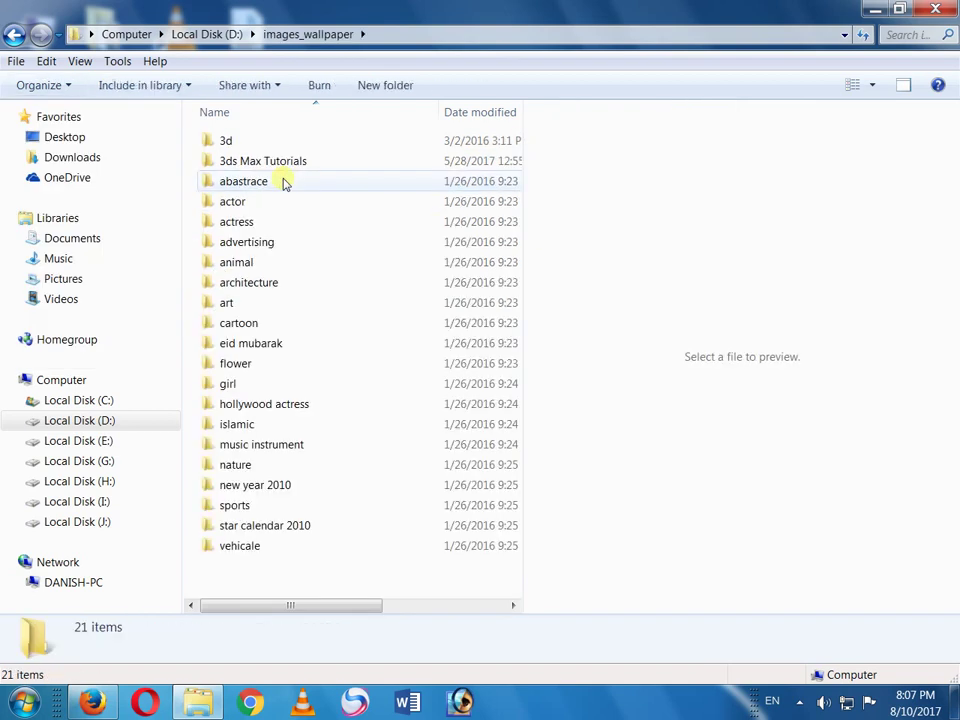
{"action": "double_click", "coordinate": [251, 188]}
- Preview several images in the abastrace folder, including abastrace_05, abastrace_08, abastrace_11, and abastrace_04
{"action": "left_click", "coordinate": [249, 190]}
{"action": "left_click", "coordinate": [333, 313]}
{"action": "left_click", "coordinate": [335, 432]}
{"action": "left_click", "coordinate": [347, 495]}
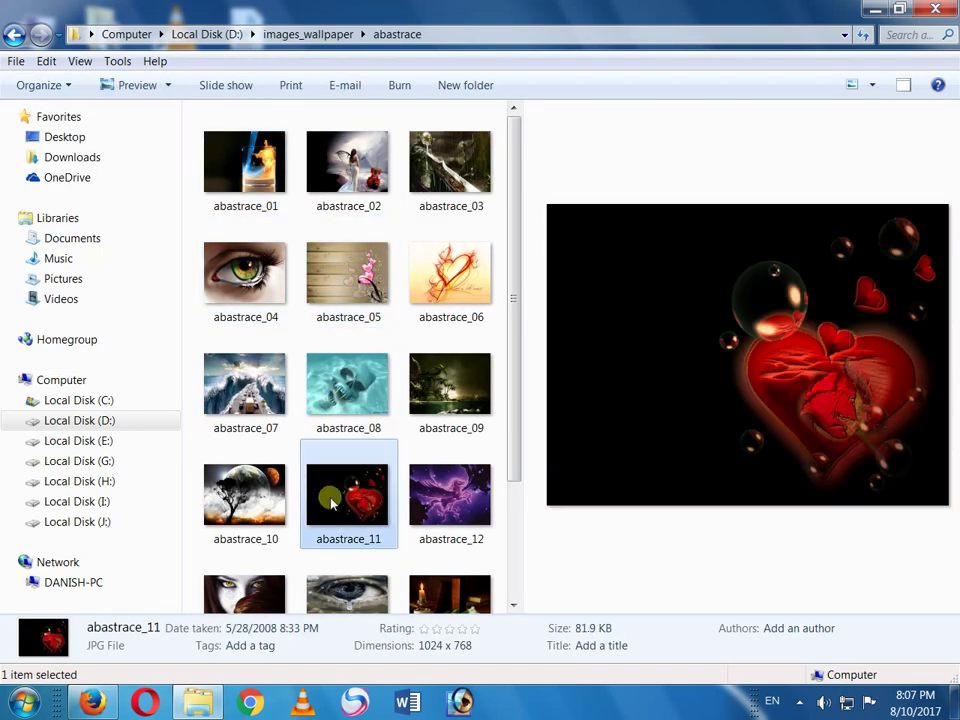
{"action": "left_click", "coordinate": [245, 275]}
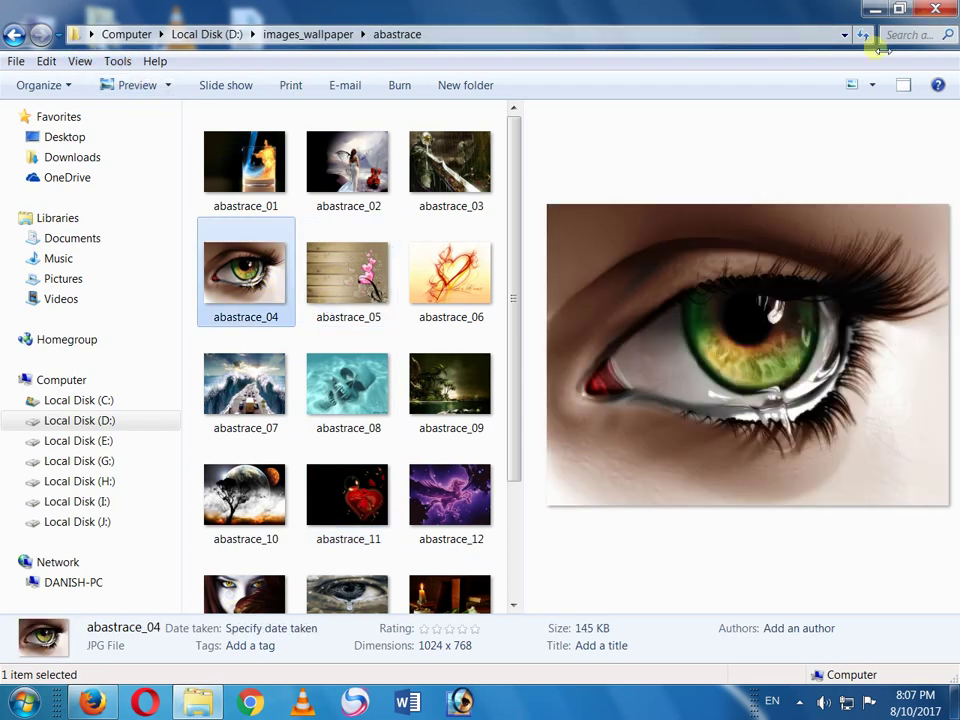
- Turn off the preview pane and close the folder window
{"action": "left_click", "coordinate": [903, 85]}
{"action": "left_click", "coordinate": [724, 404]}
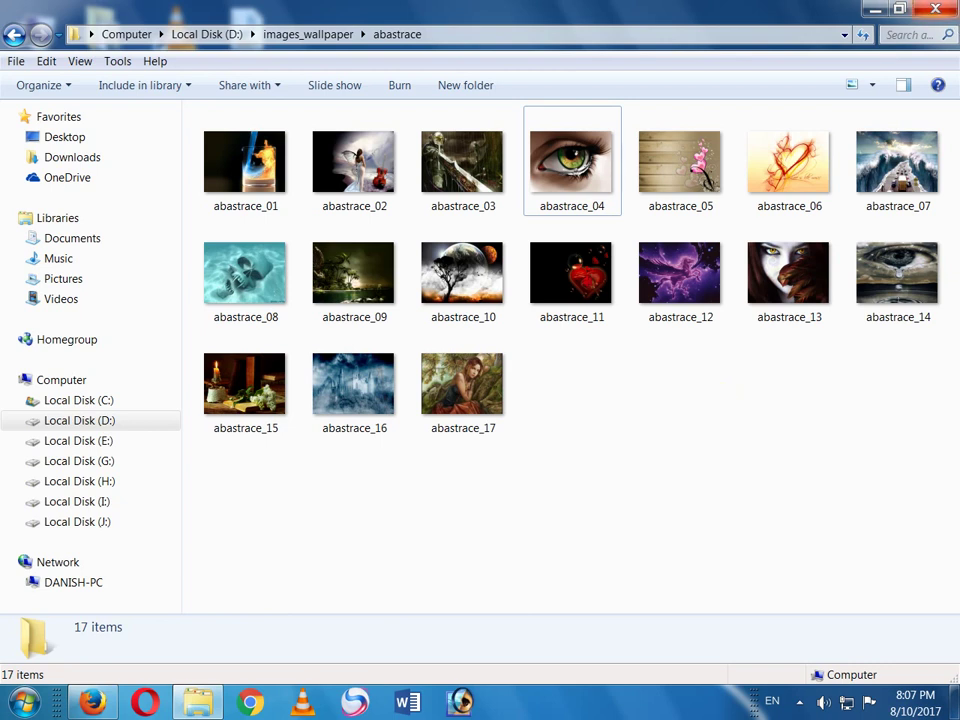
{"action": "left_click", "coordinate": [940, 9]}
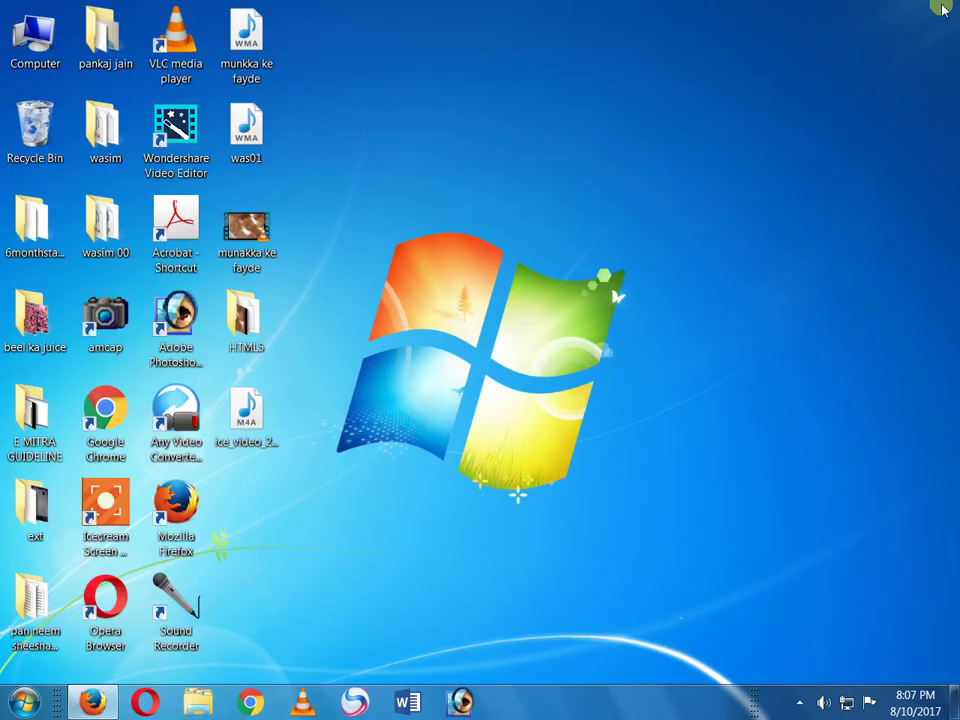